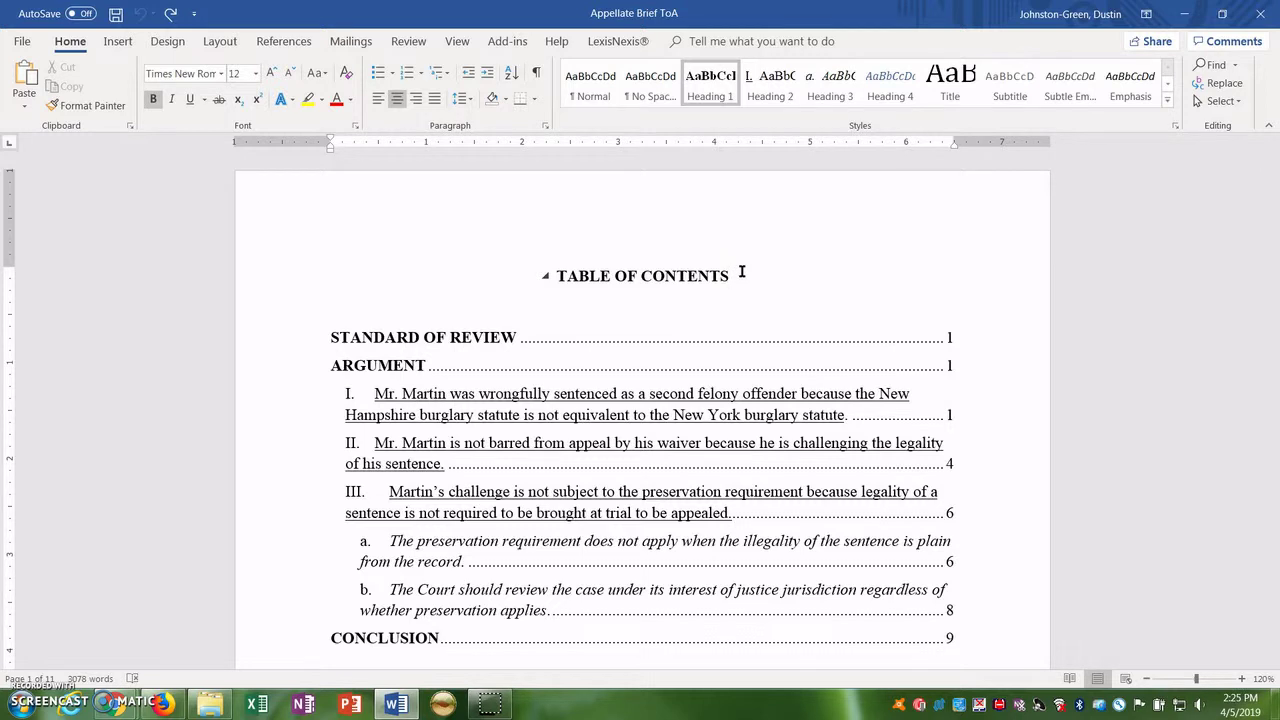
- Add the heading "TABLE OF AUTHORITIES" above the STANDARD OF REVIEW heading, followed by a blank line
click(285, 41)
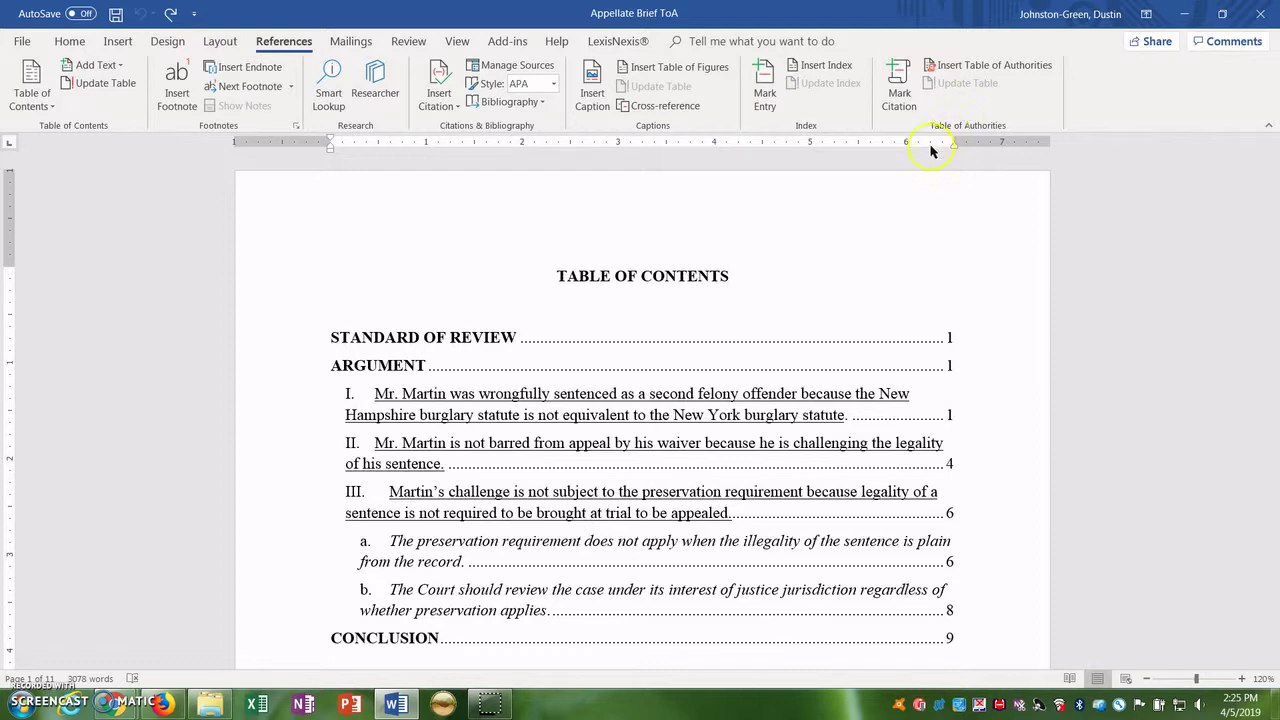
click(766, 260)
scroll(766, 262, down, 2)
scroll(720, 280, down, 2)
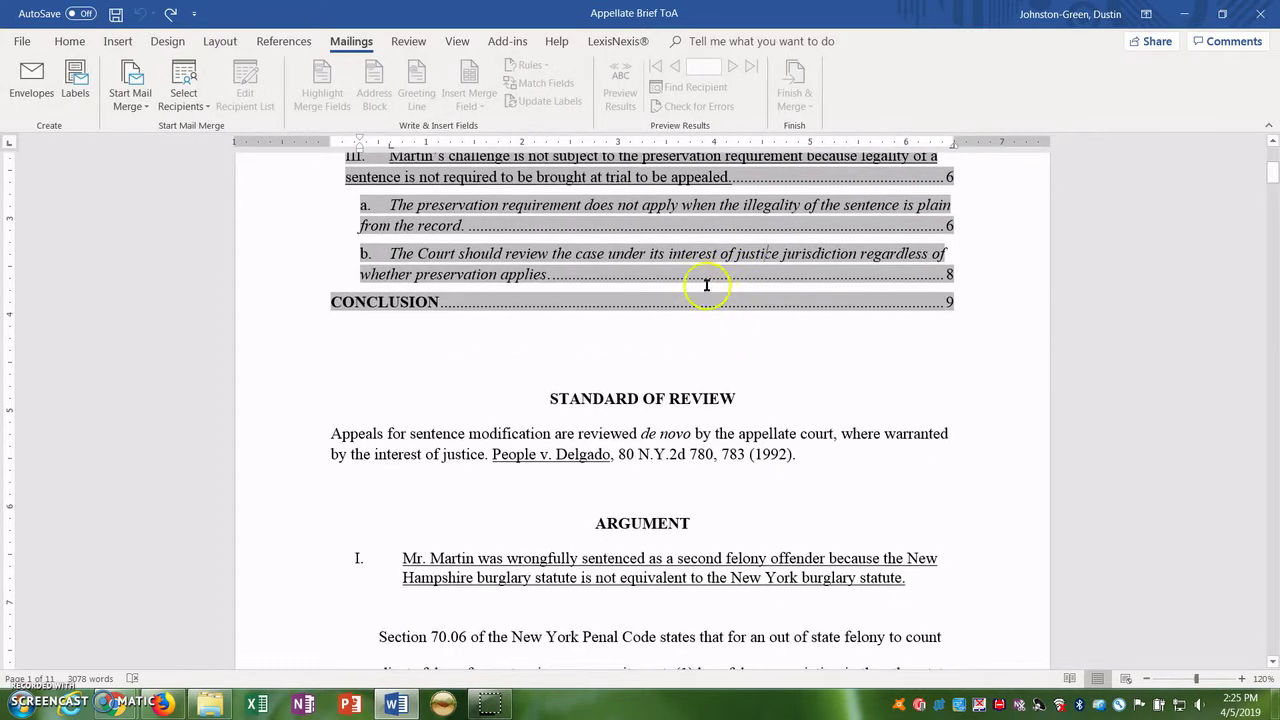
click(643, 367)
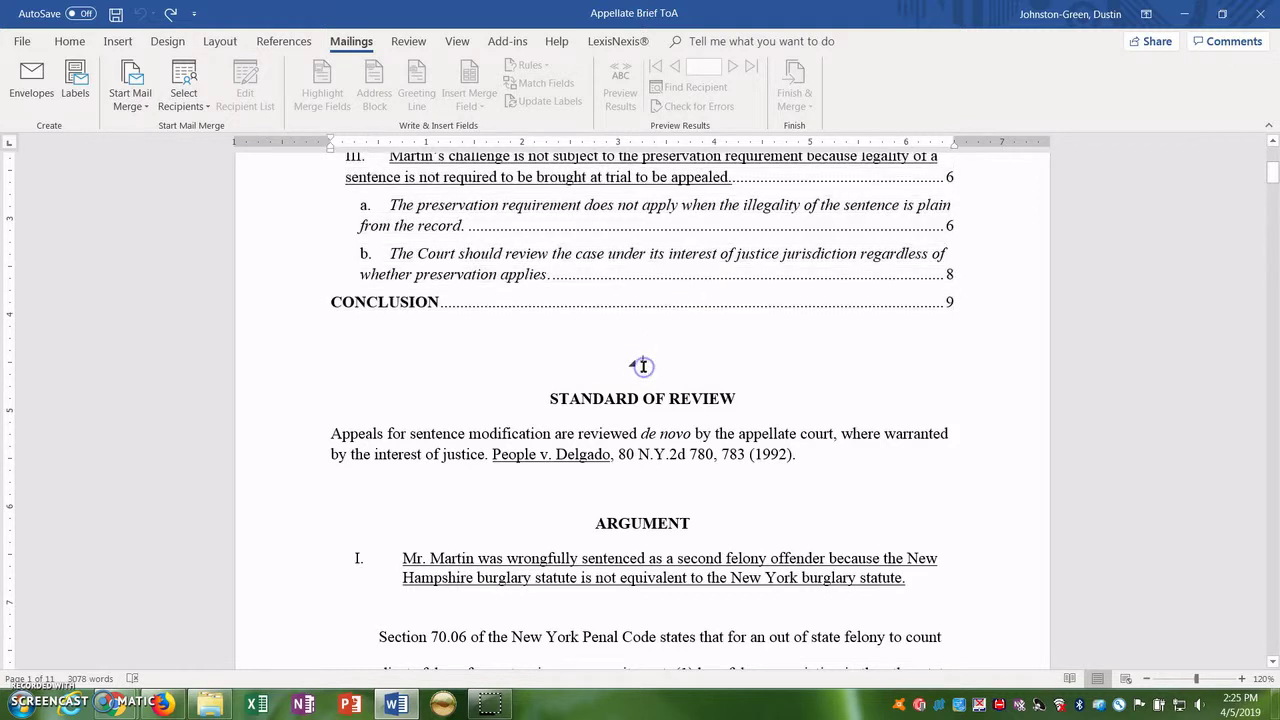
text(TABL)
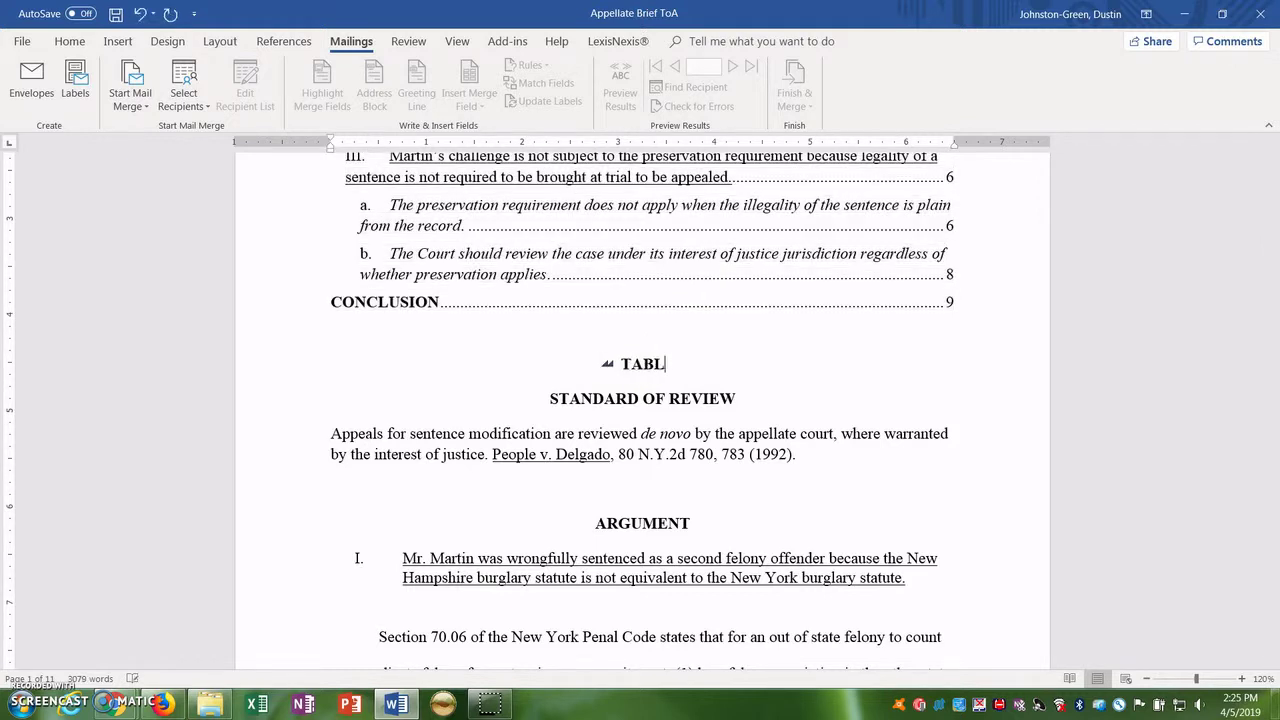
text(E OF AUT)
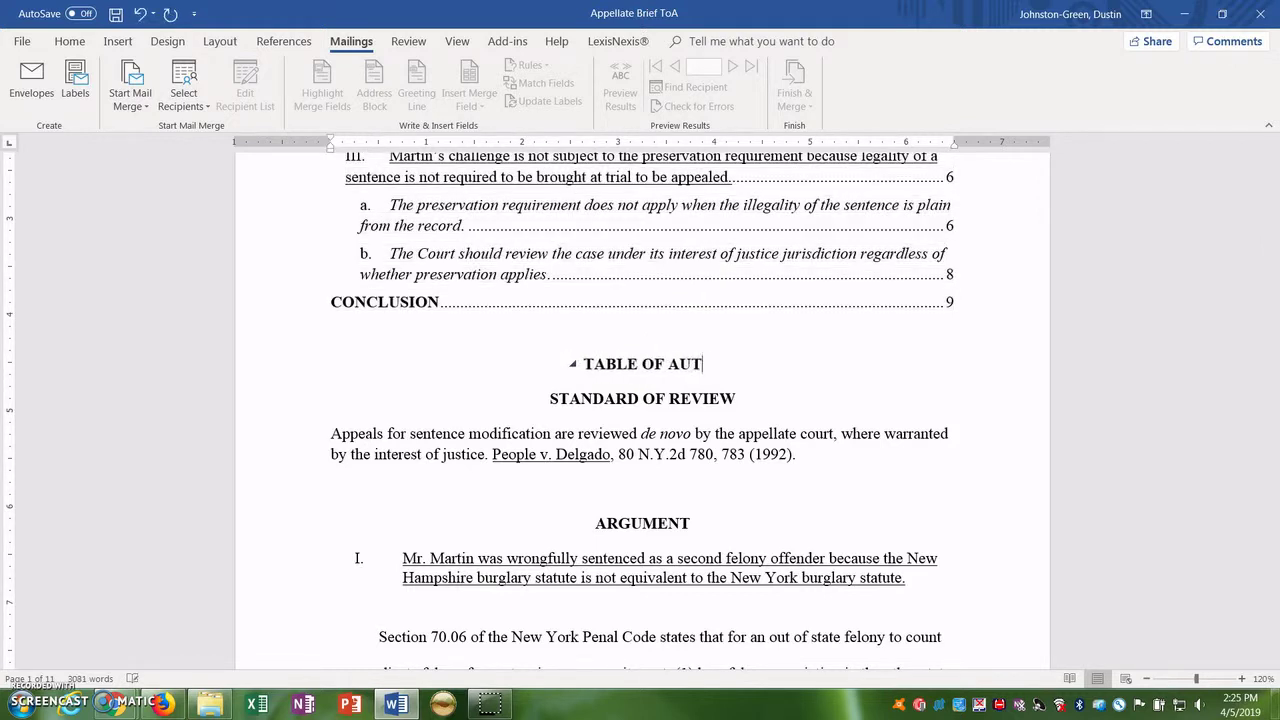
text(HORITES)
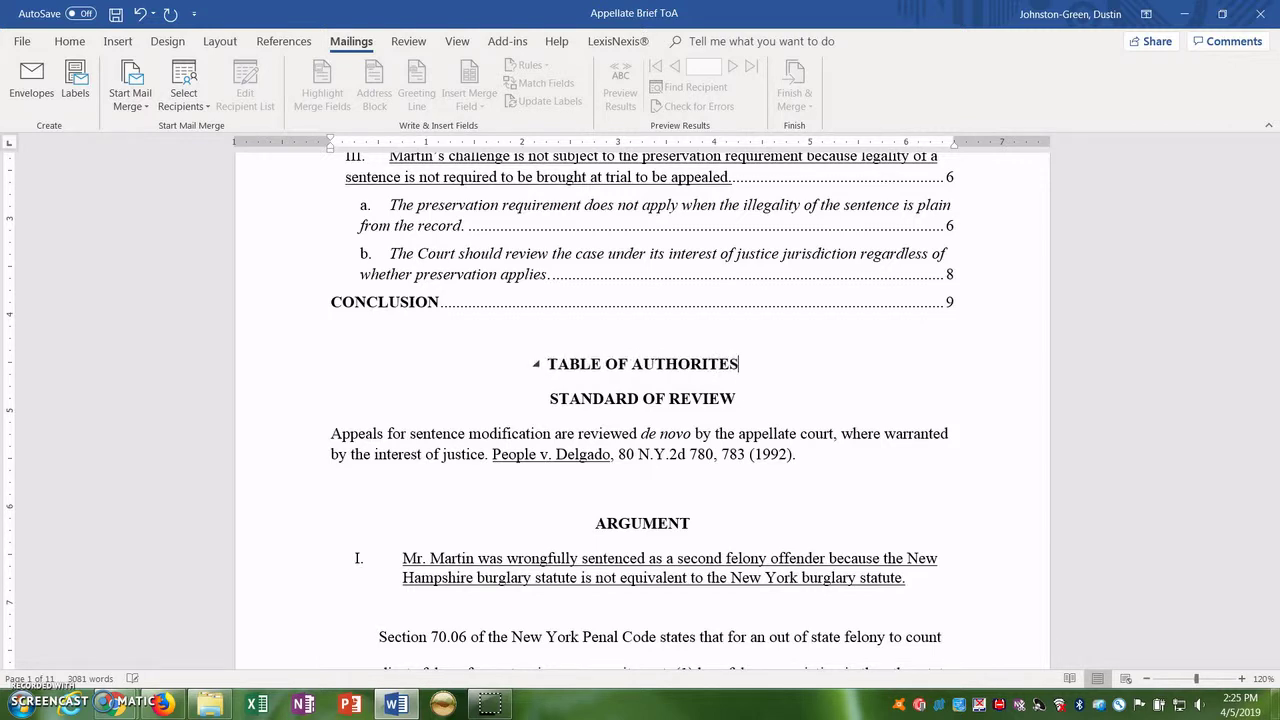
key(BackSpace)
key(BackSpace)
text(ID)
key(BackSpace)
text(ES)
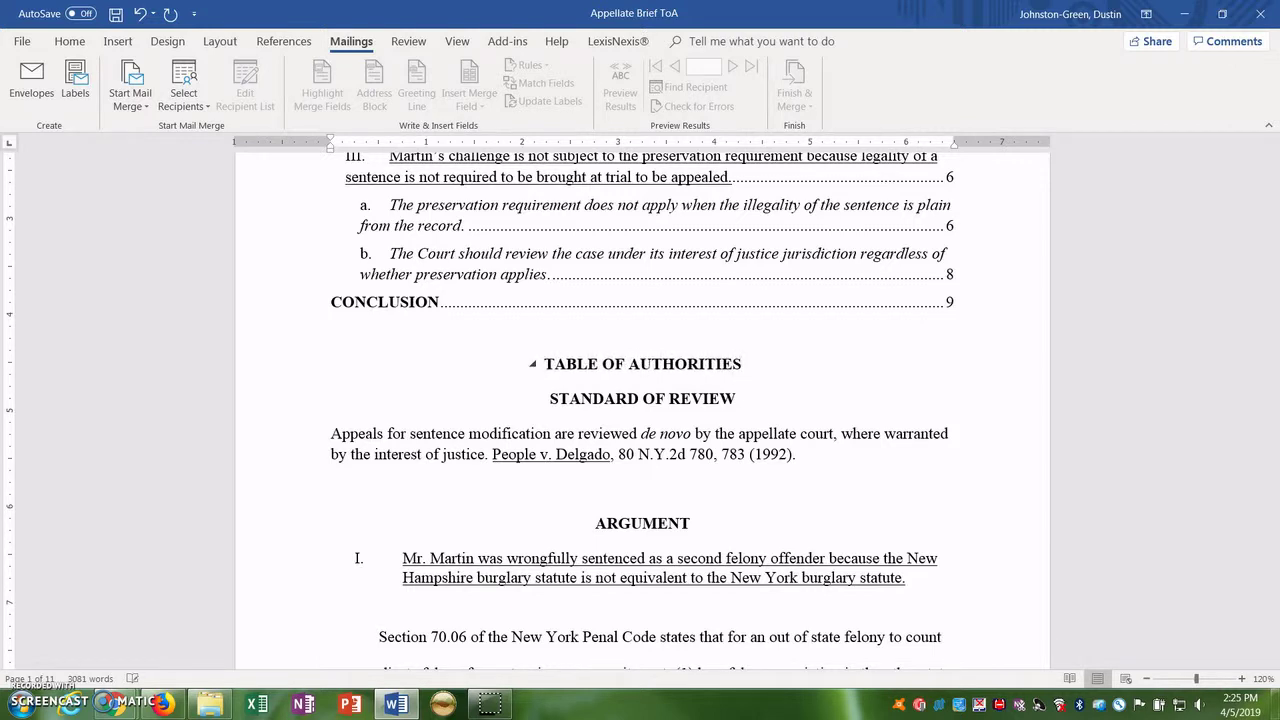
key(Return)
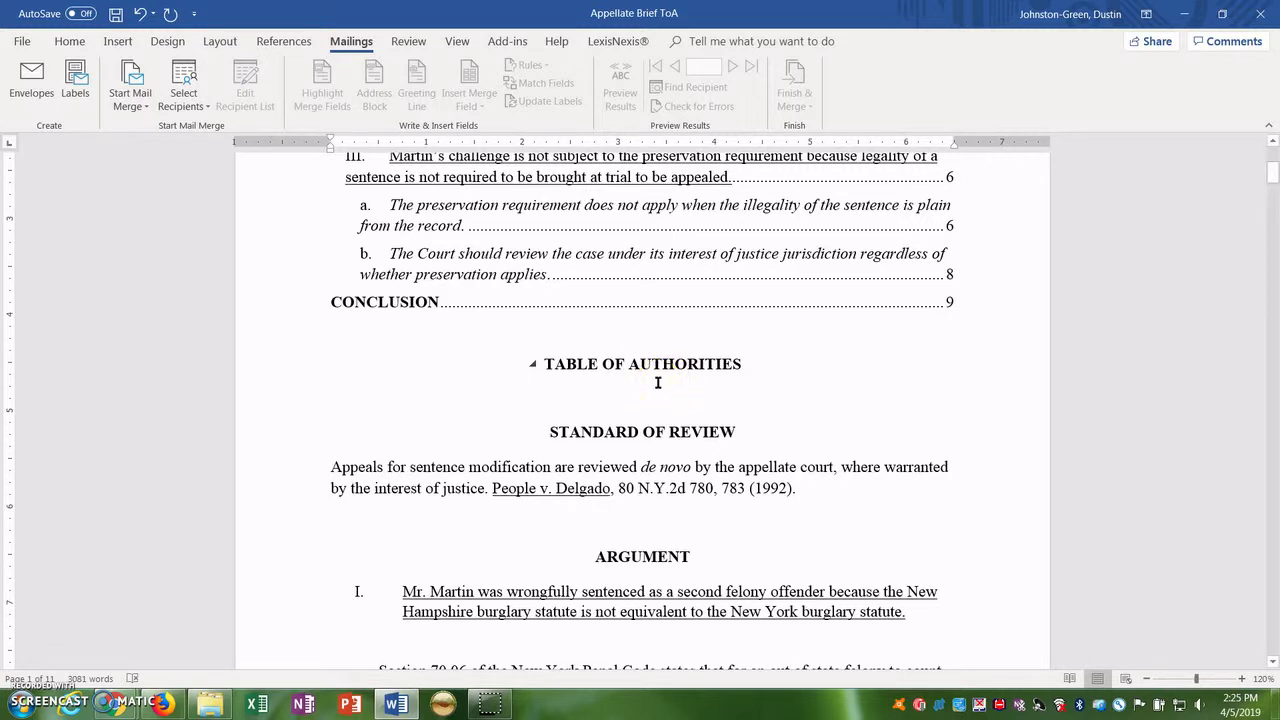
- Start marking the People v. Delgado citation under STANDARD OF REVIEW and remove the pinpoint page ", 783" from its long form
click(662, 430)
drag(493, 493, 792, 490)
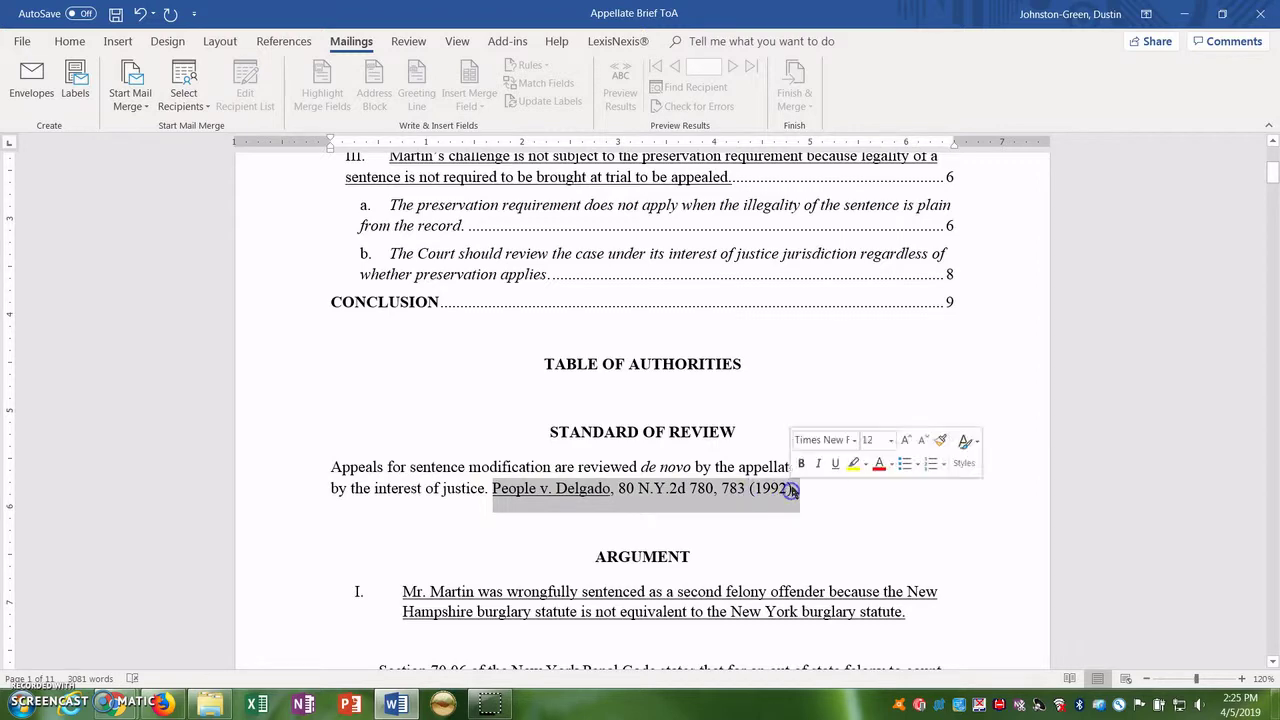
click(282, 45)
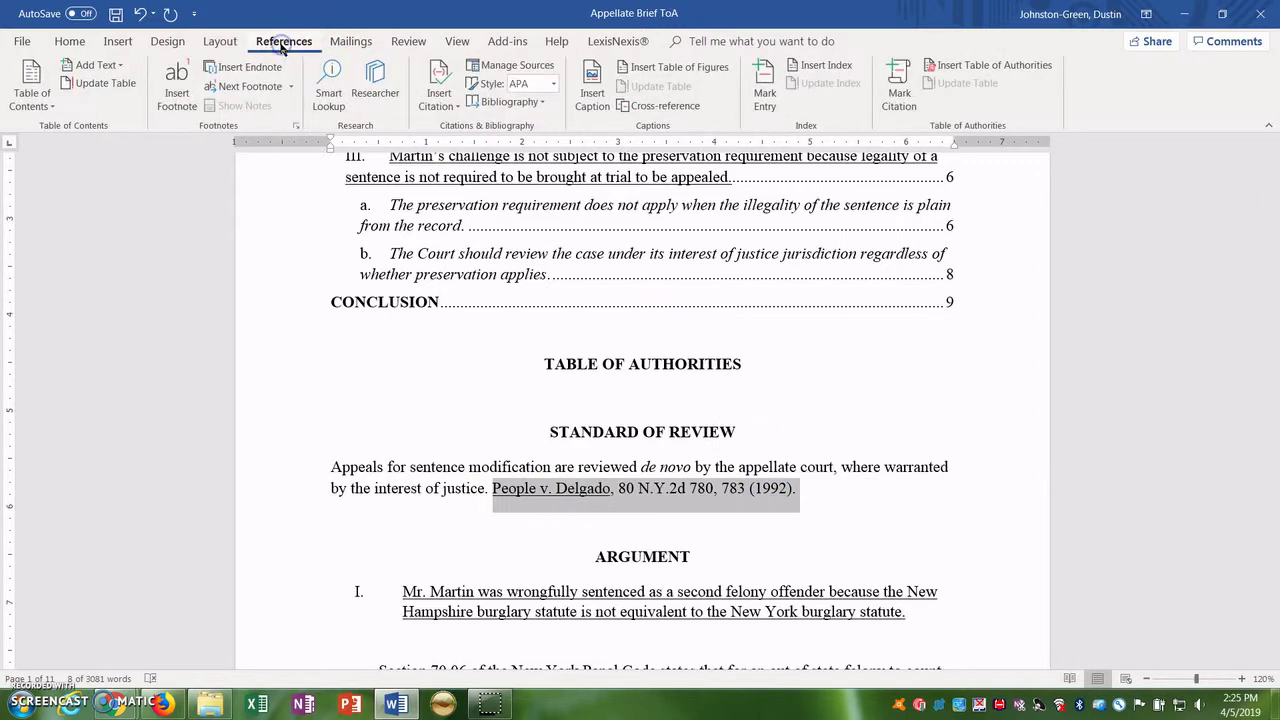
click(906, 80)
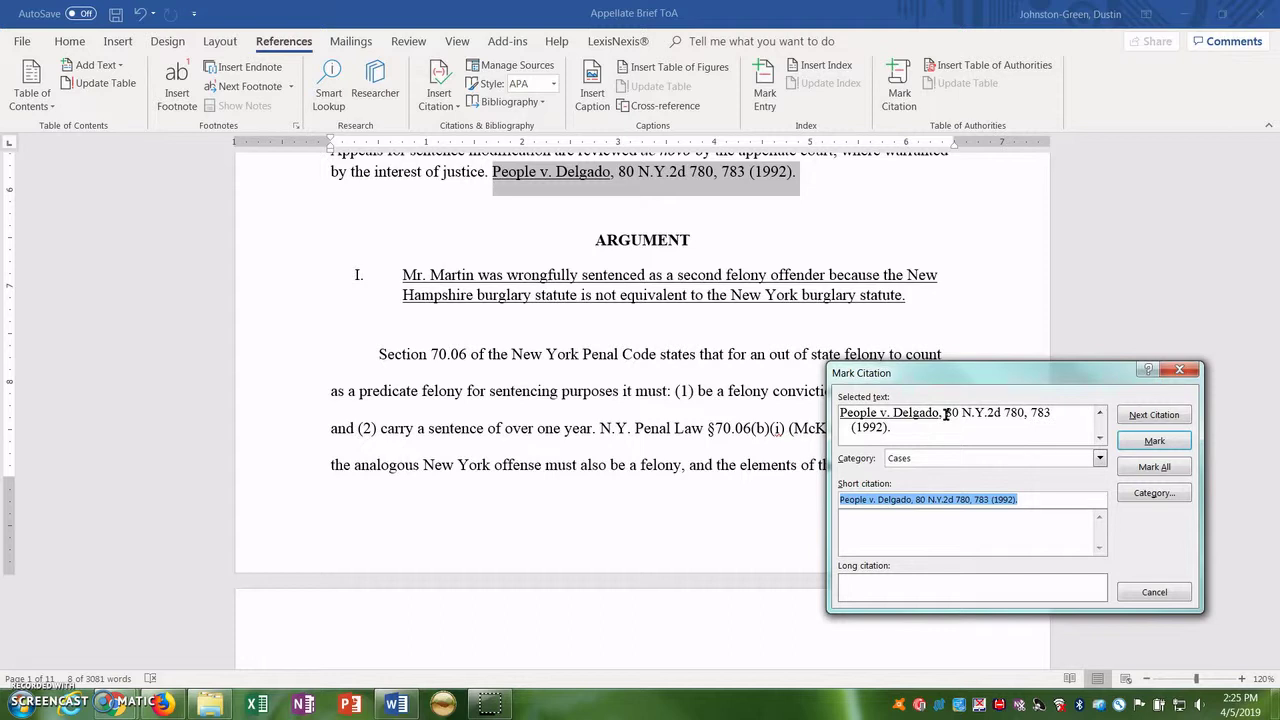
drag(1027, 413, 1046, 414)
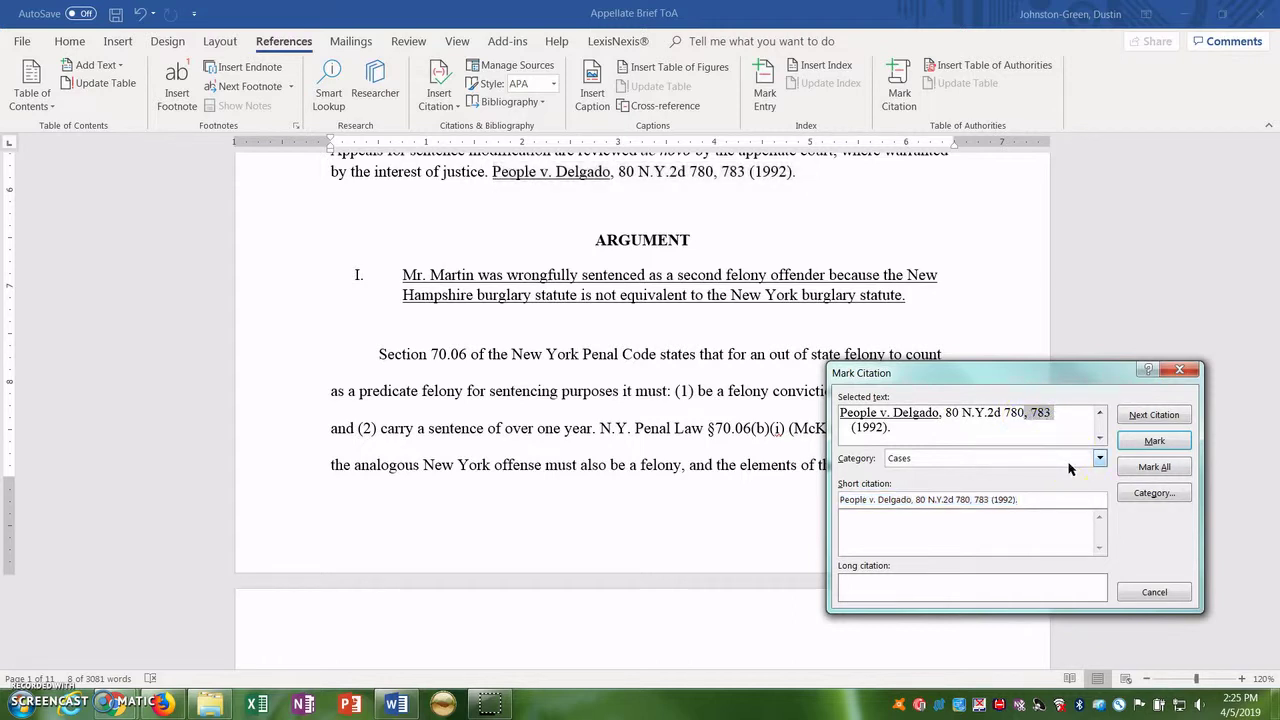
key(Delete)
click(1032, 436)
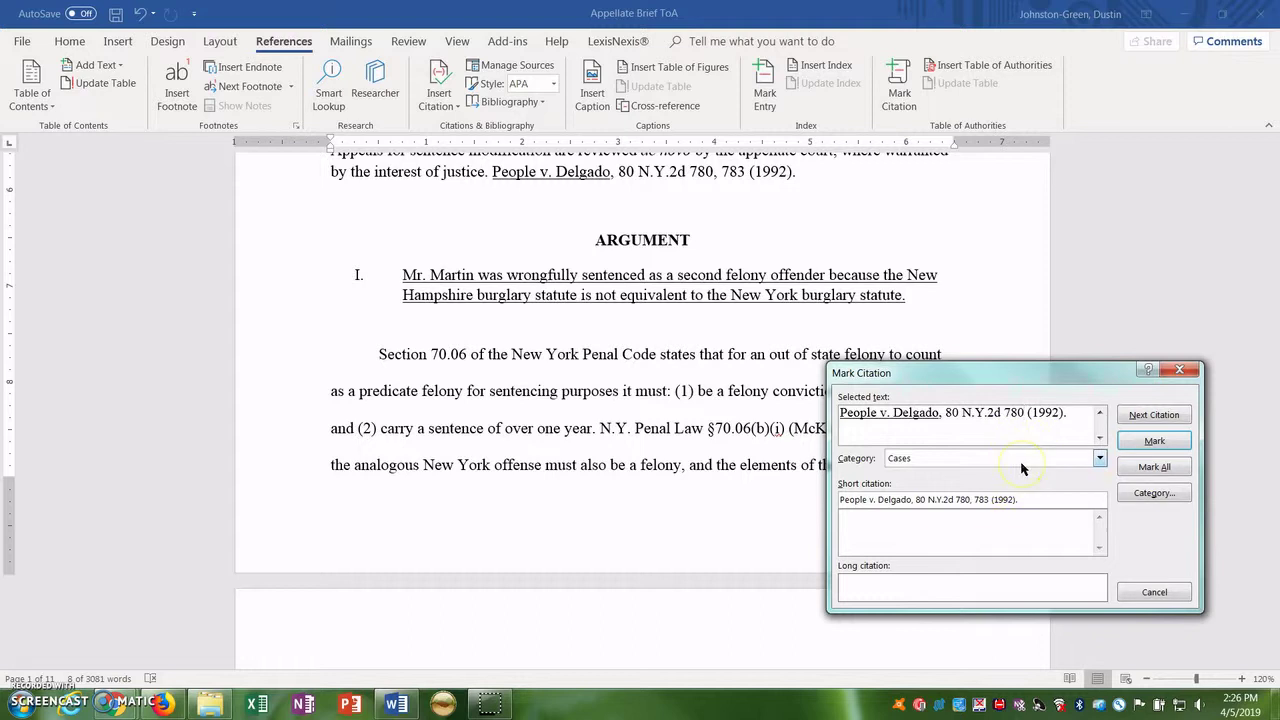
- Browse the available citation categories and assign the People v. Delgado citation to Cases
click(1021, 463)
scroll(1016, 507, down, 3)
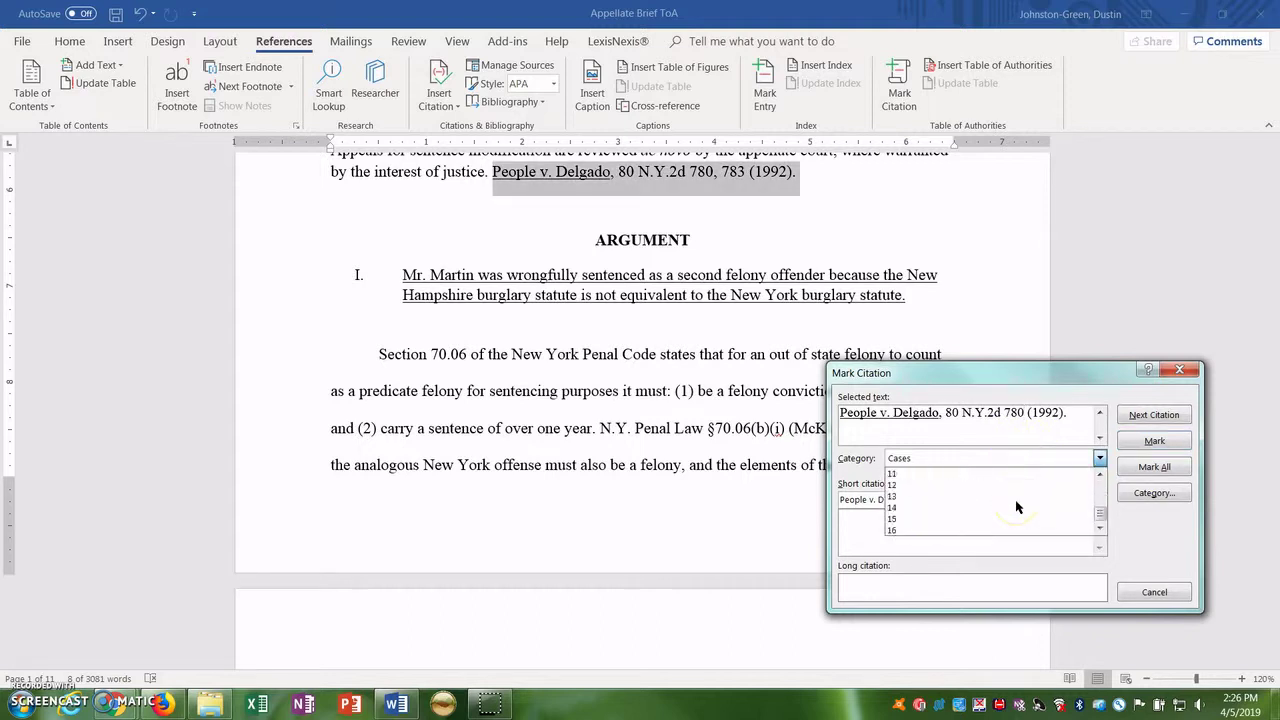
scroll(1016, 507, up, 3)
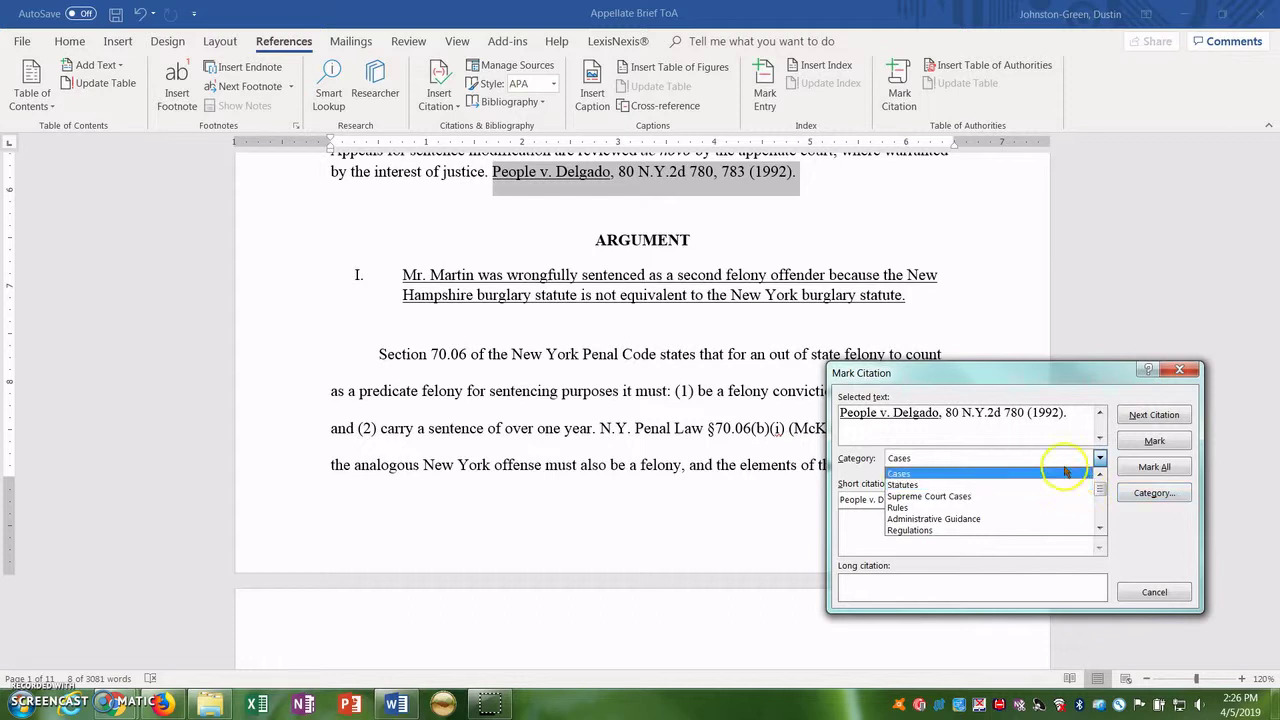
click(966, 474)
- Shorten the short citation to "People v. Delgado" and mark this citation
click(969, 497)
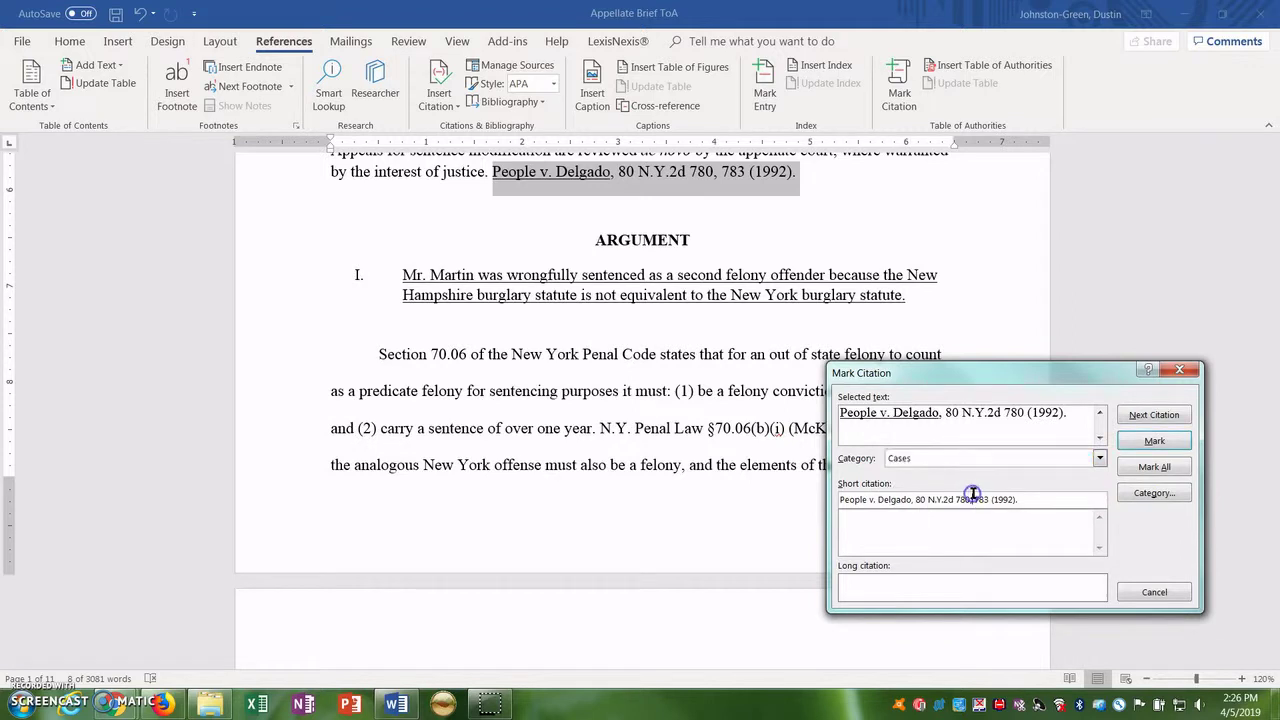
click(912, 500)
drag(912, 500, 1065, 502)
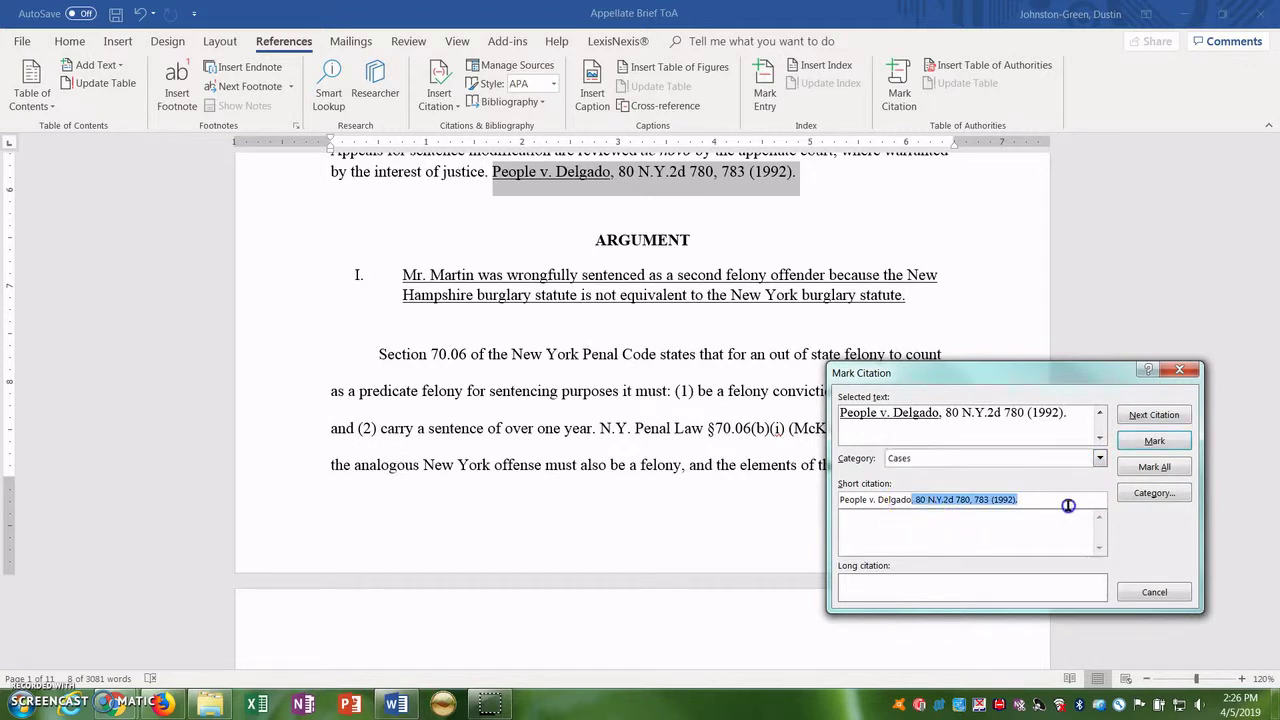
click(1017, 544)
key(BackSpace)
click(977, 499)
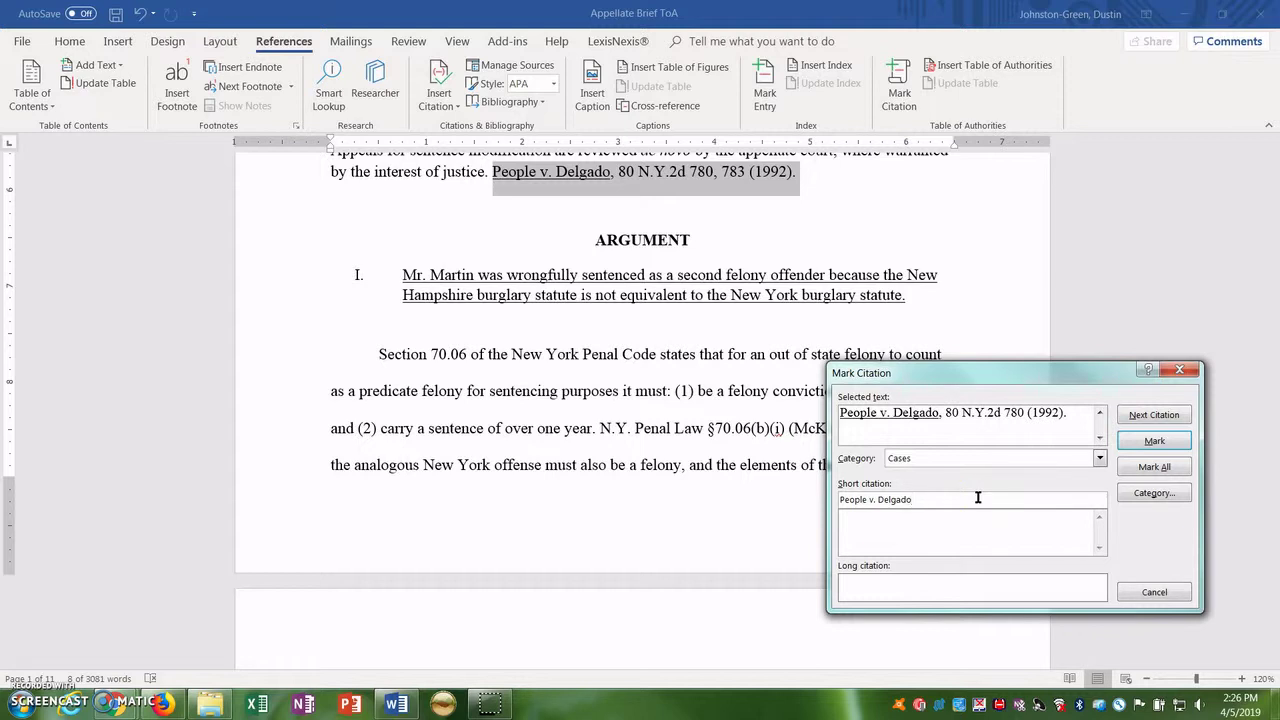
click(1155, 442)
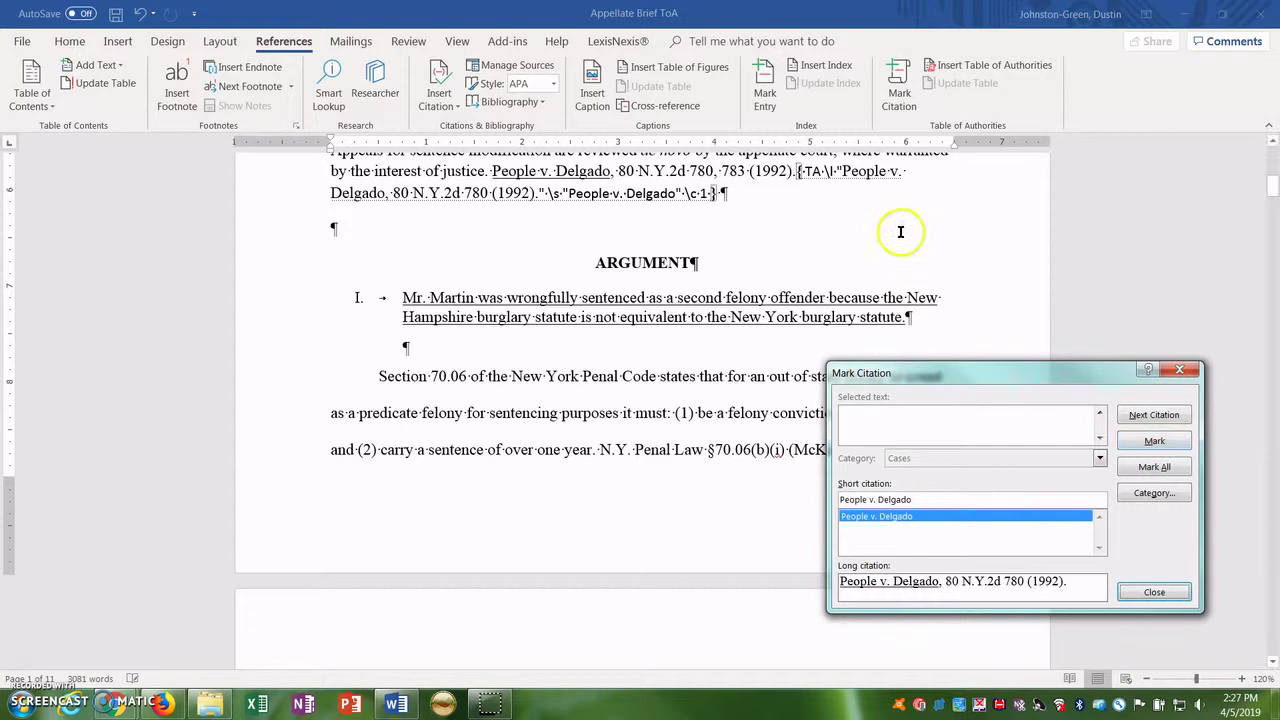
- Hide the formatting marks with the citation field code in the document, and show them again
click(714, 193)
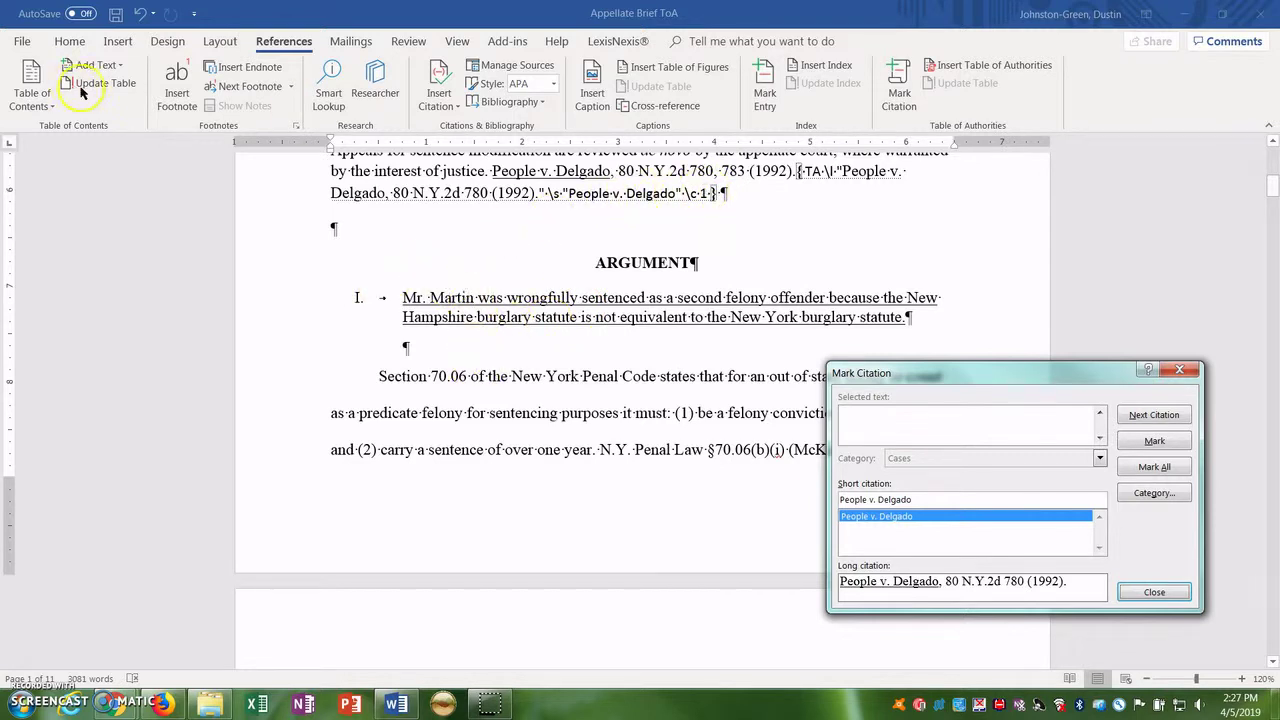
click(100, 42)
click(88, 42)
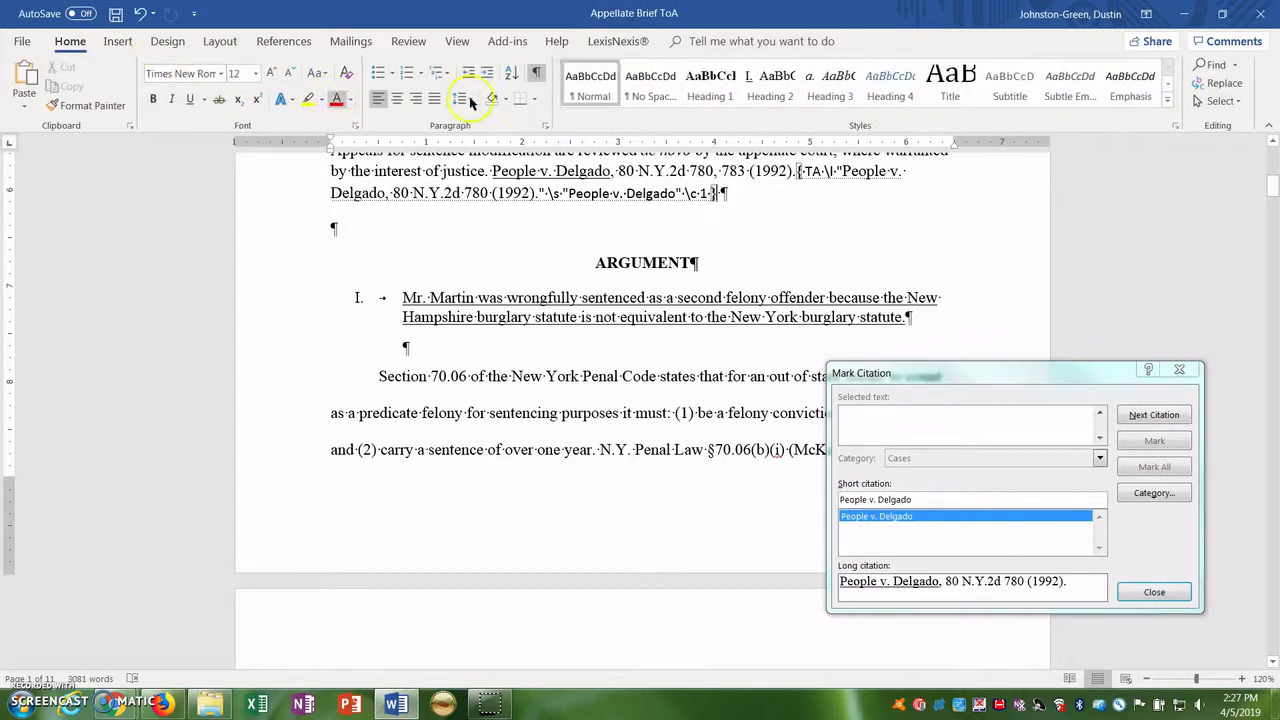
click(539, 78)
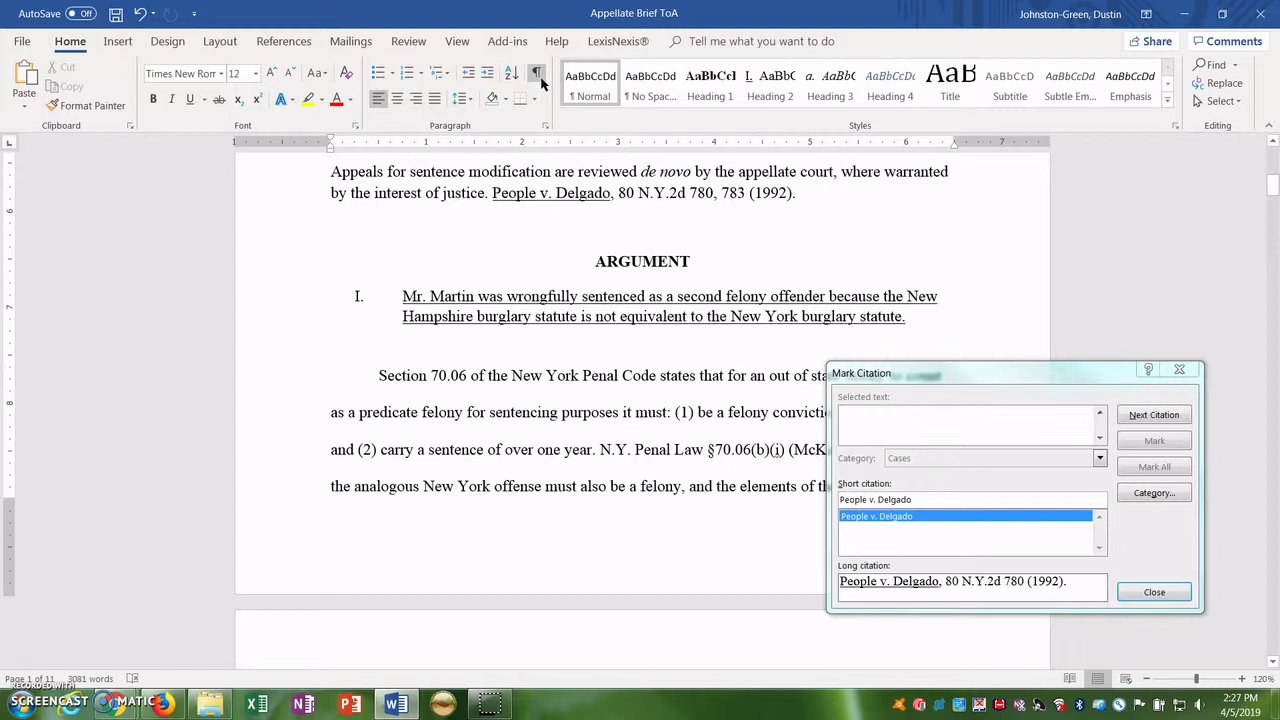
click(539, 78)
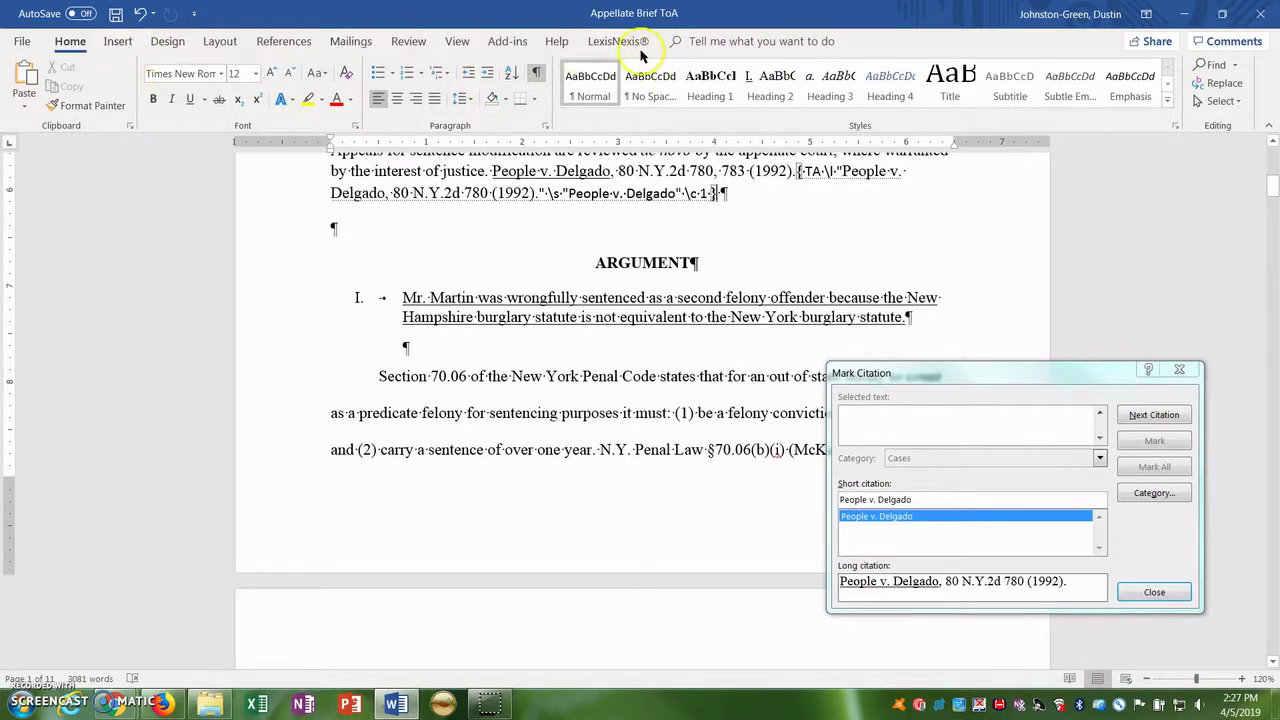
- Find the next citation and load the full text "N.Y. Penal Law §70.06(b)(i) (McKinney)" for marking
click(285, 41)
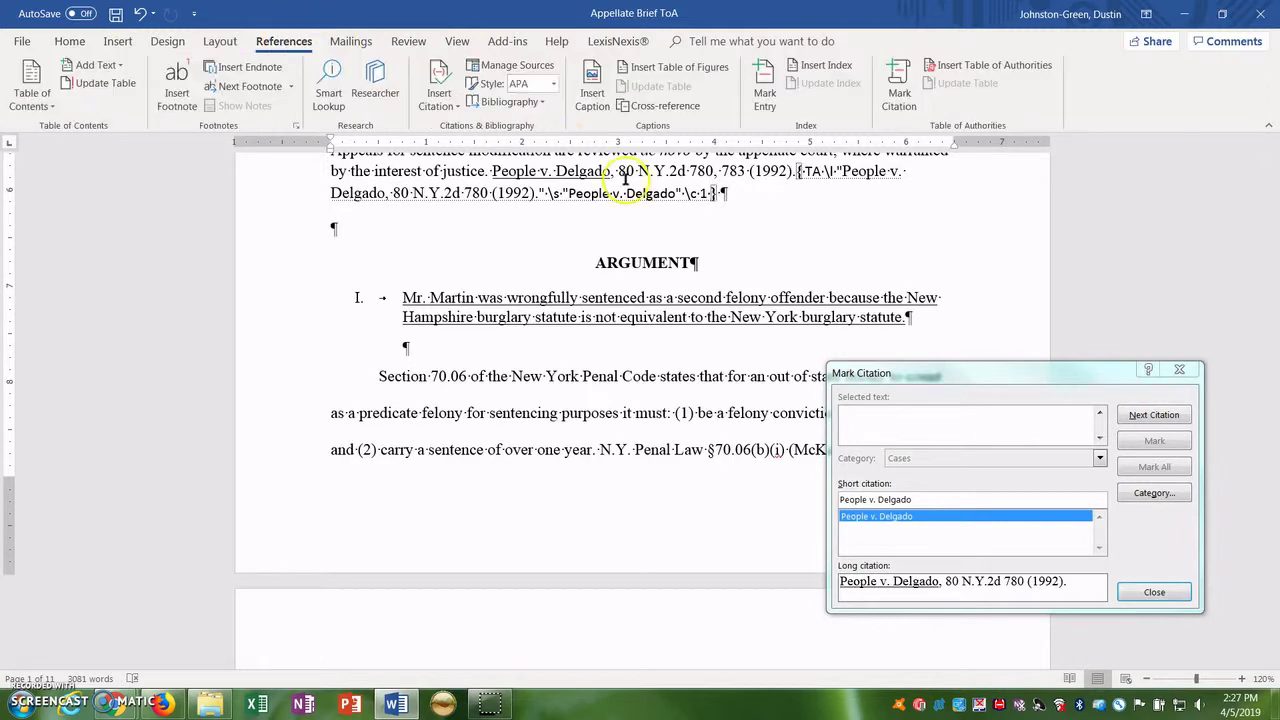
click(940, 370)
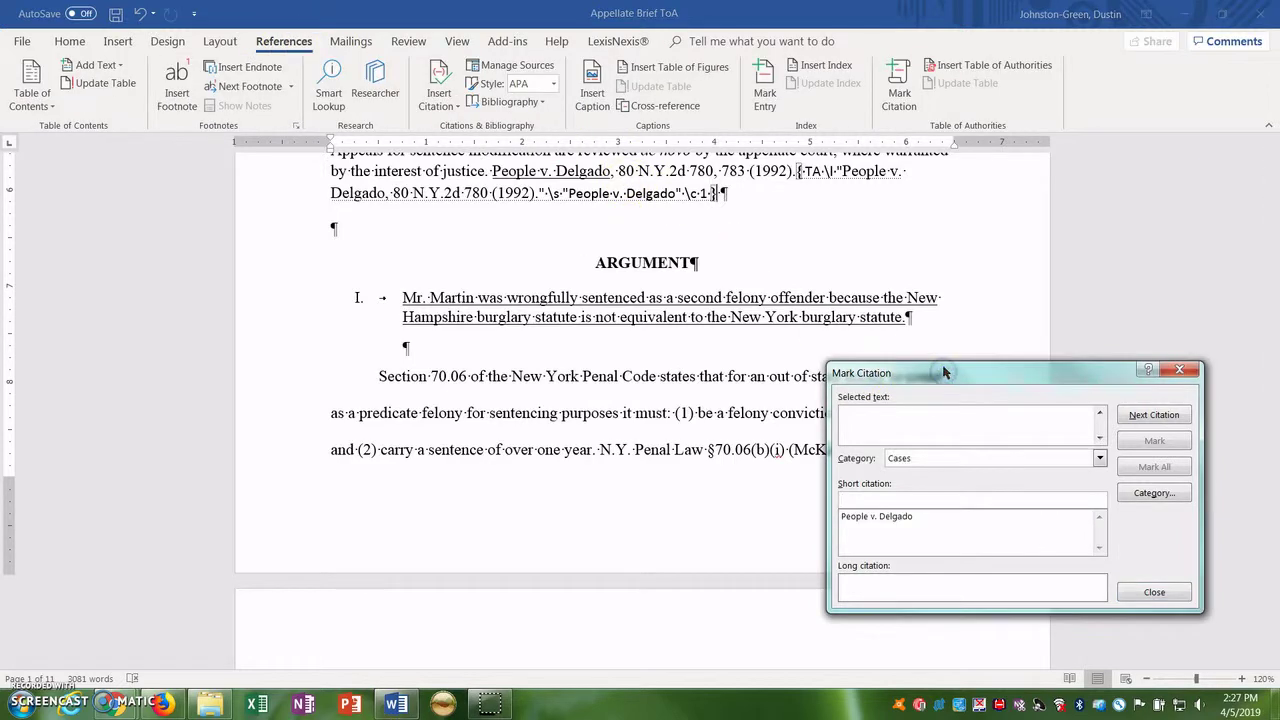
click(1135, 415)
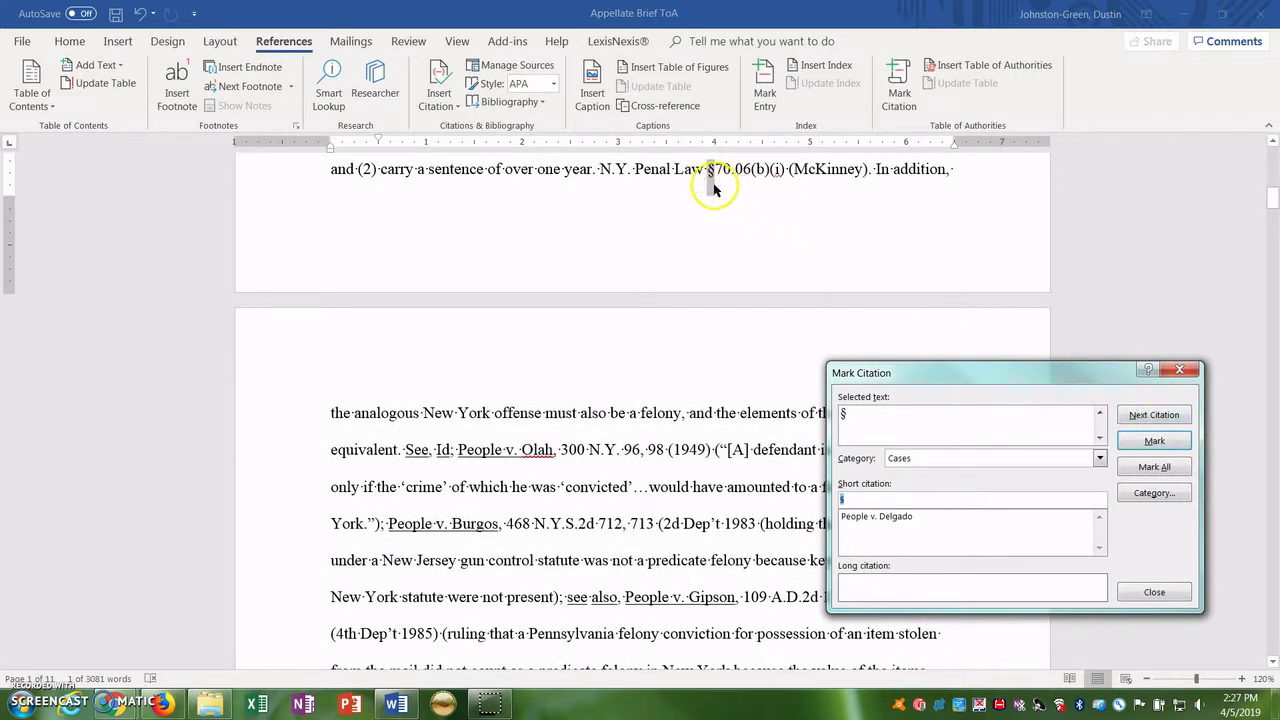
click(612, 169)
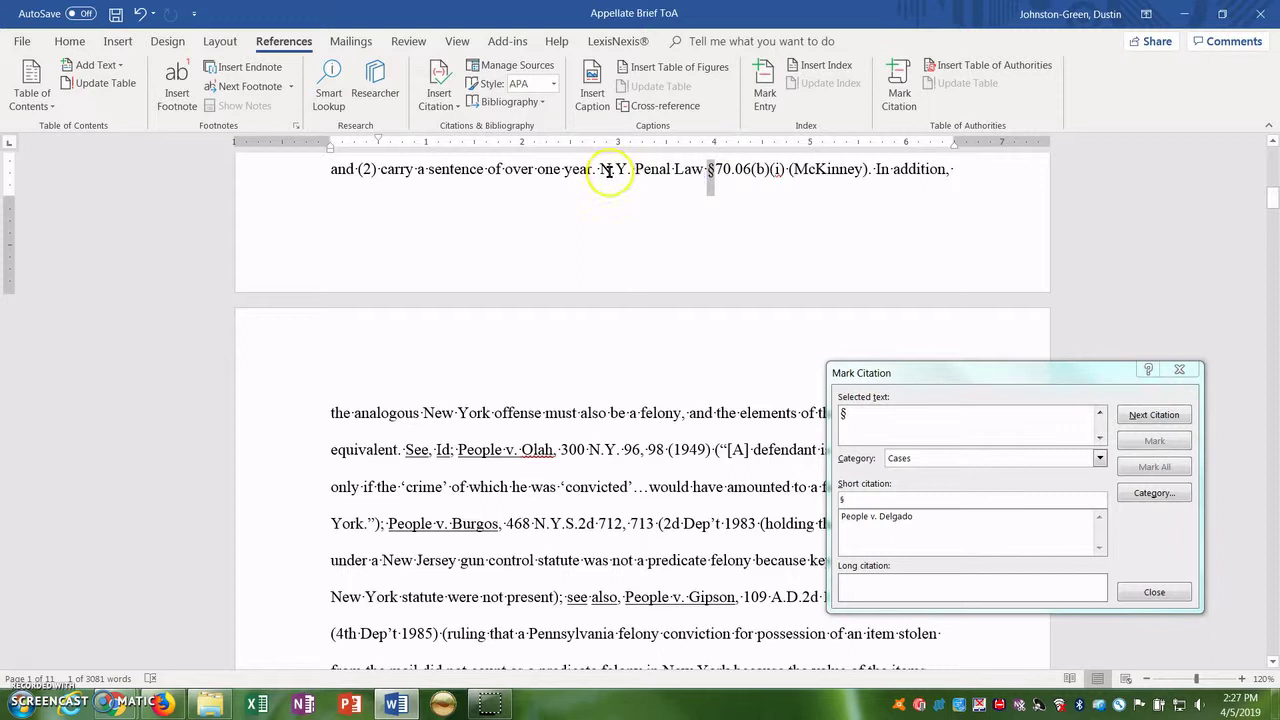
drag(600, 169, 867, 166)
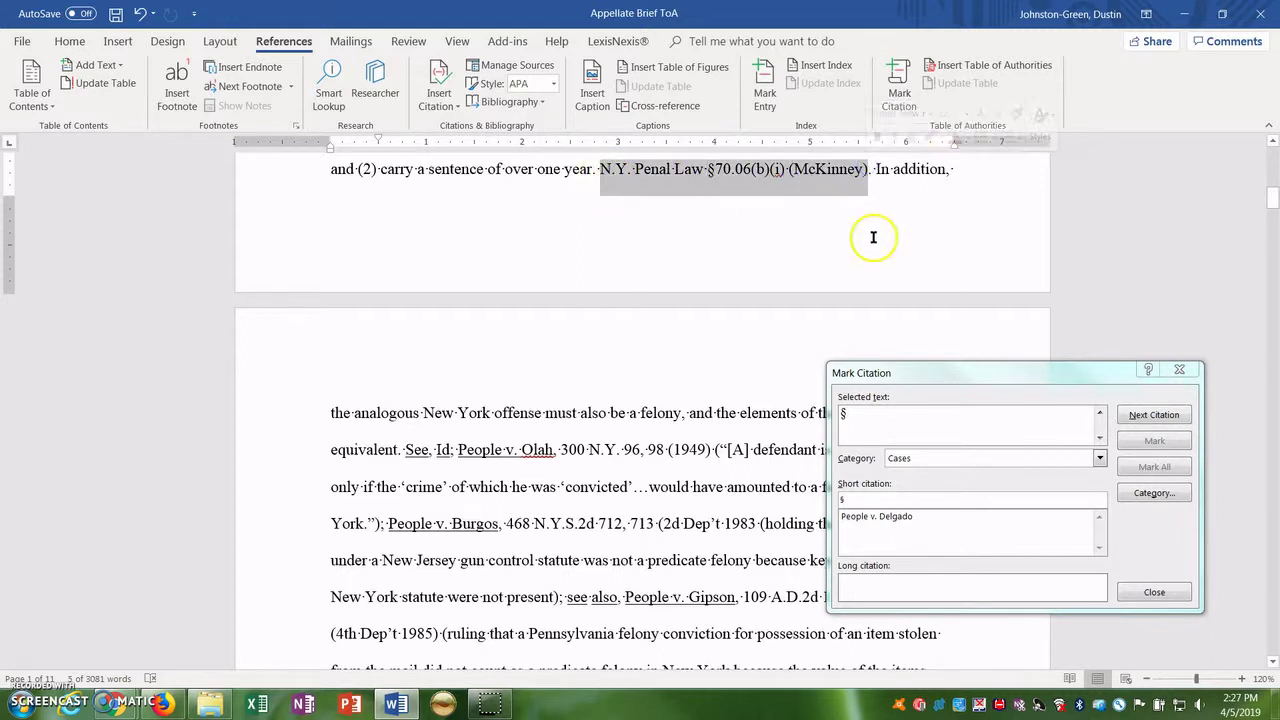
click(936, 392)
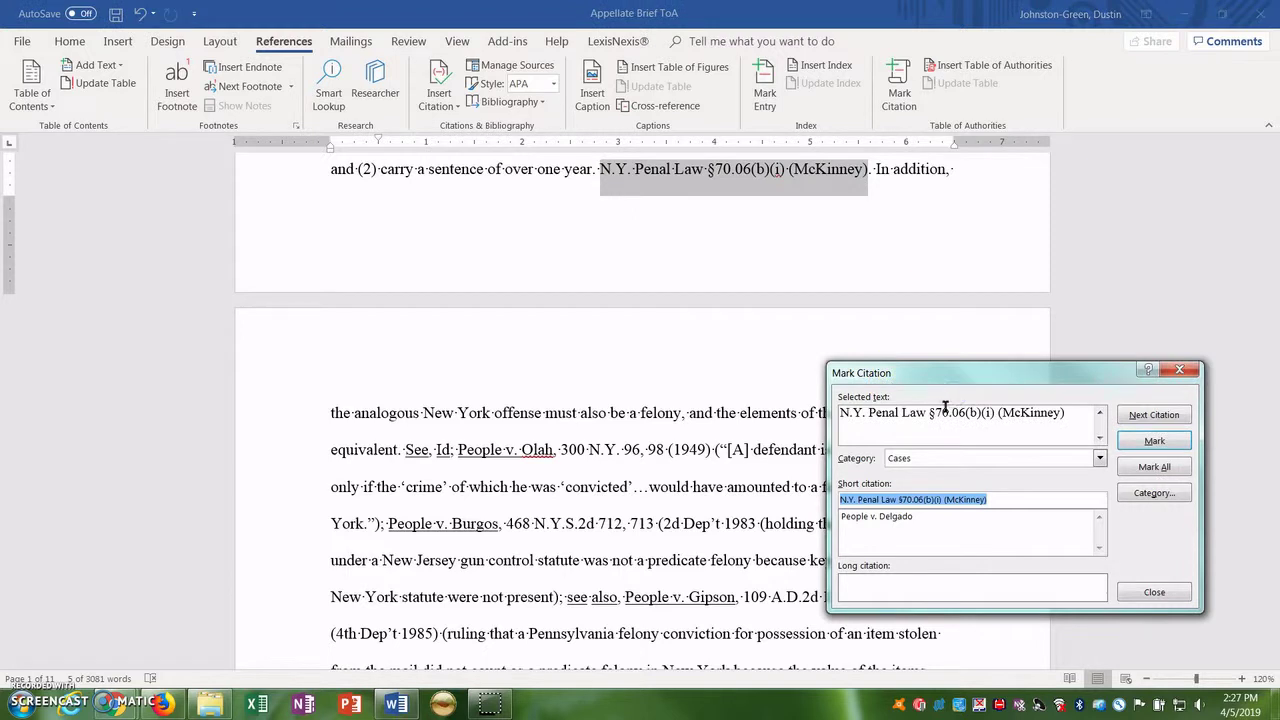
- Remove "(b)(i)" from the Penal Law citation's long form and set its category to Statutes
click(968, 412)
drag(968, 412, 996, 413)
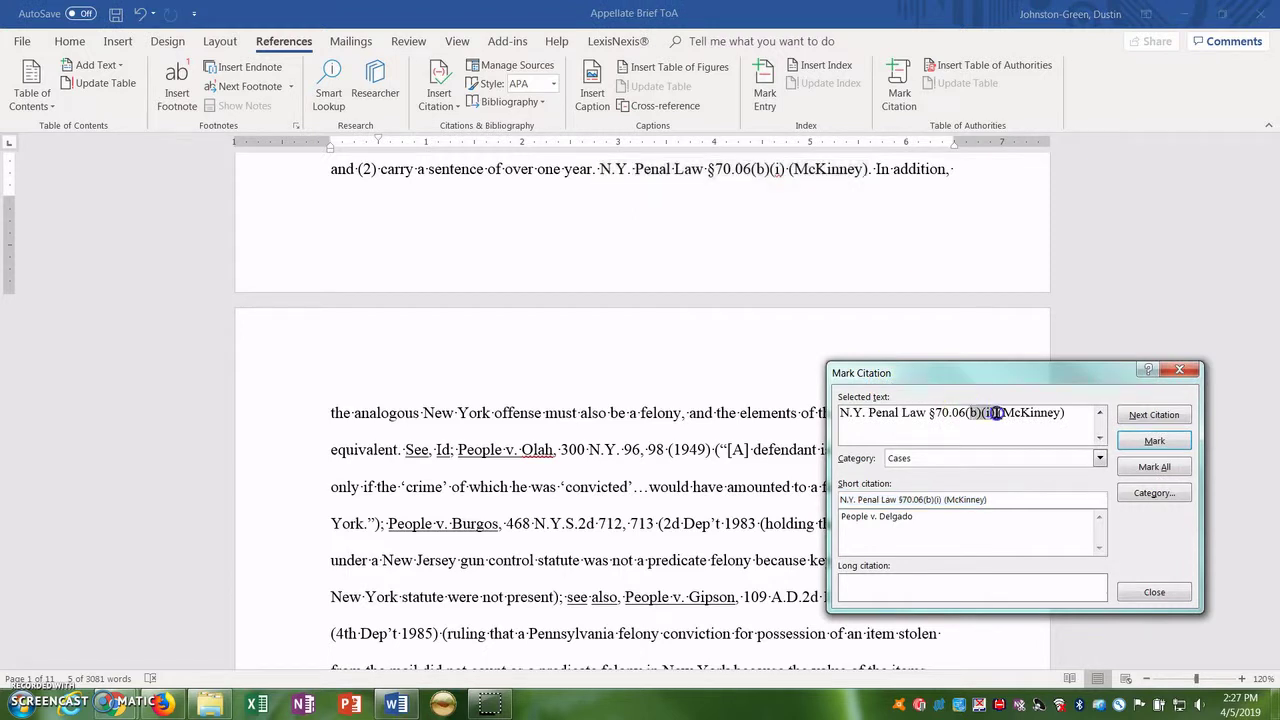
key(Delete)
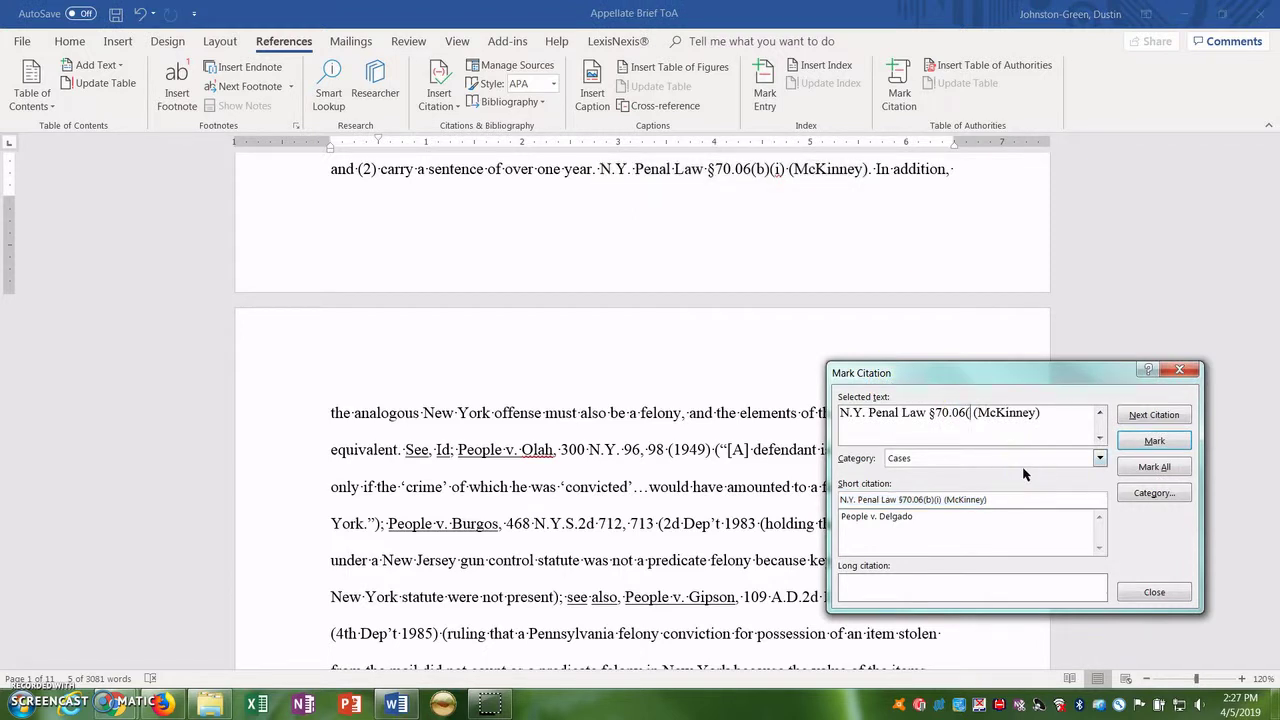
click(956, 463)
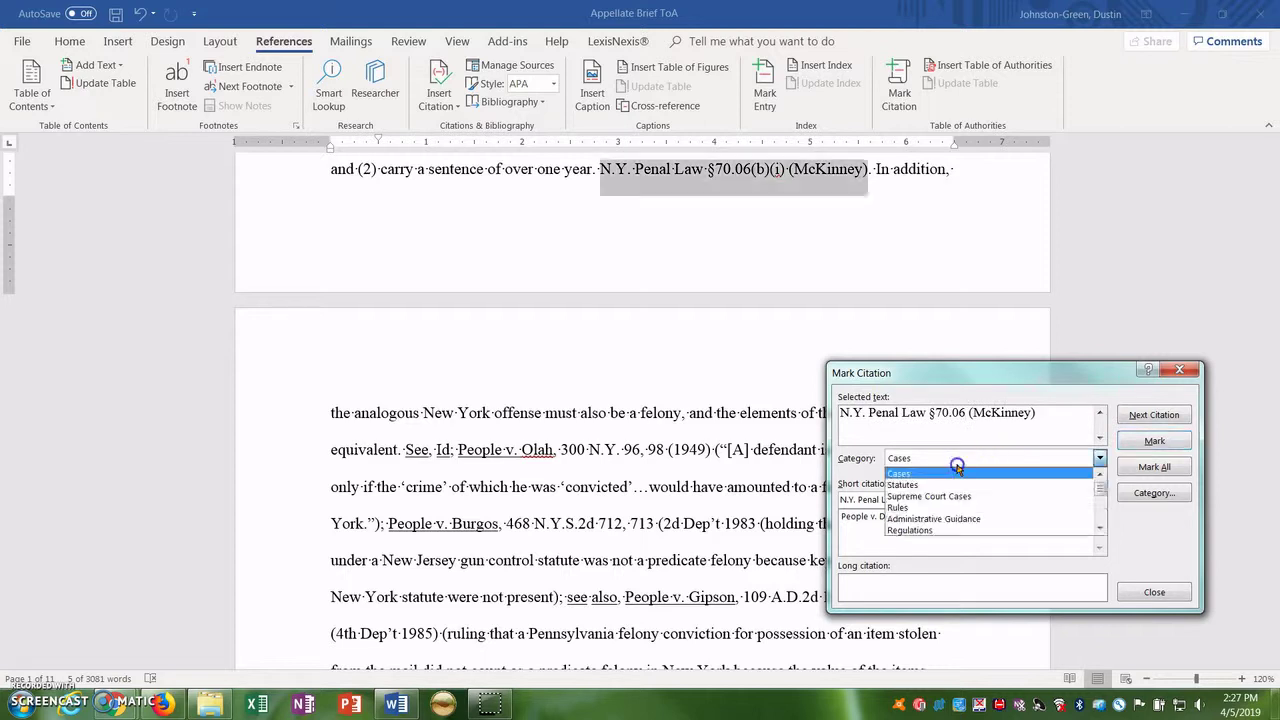
click(949, 484)
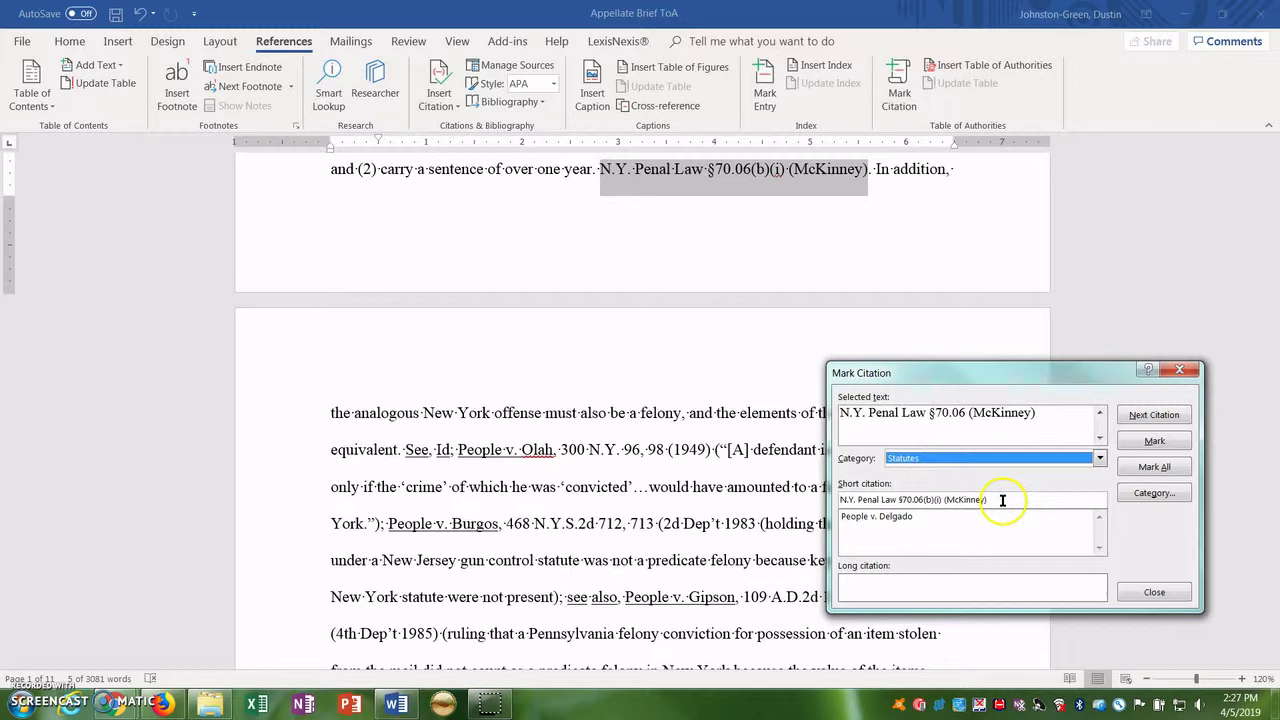
- Shorten the short citation to "N.Y. Penal Law §70.06" and mark this statute citation
drag(1002, 500, 924, 509)
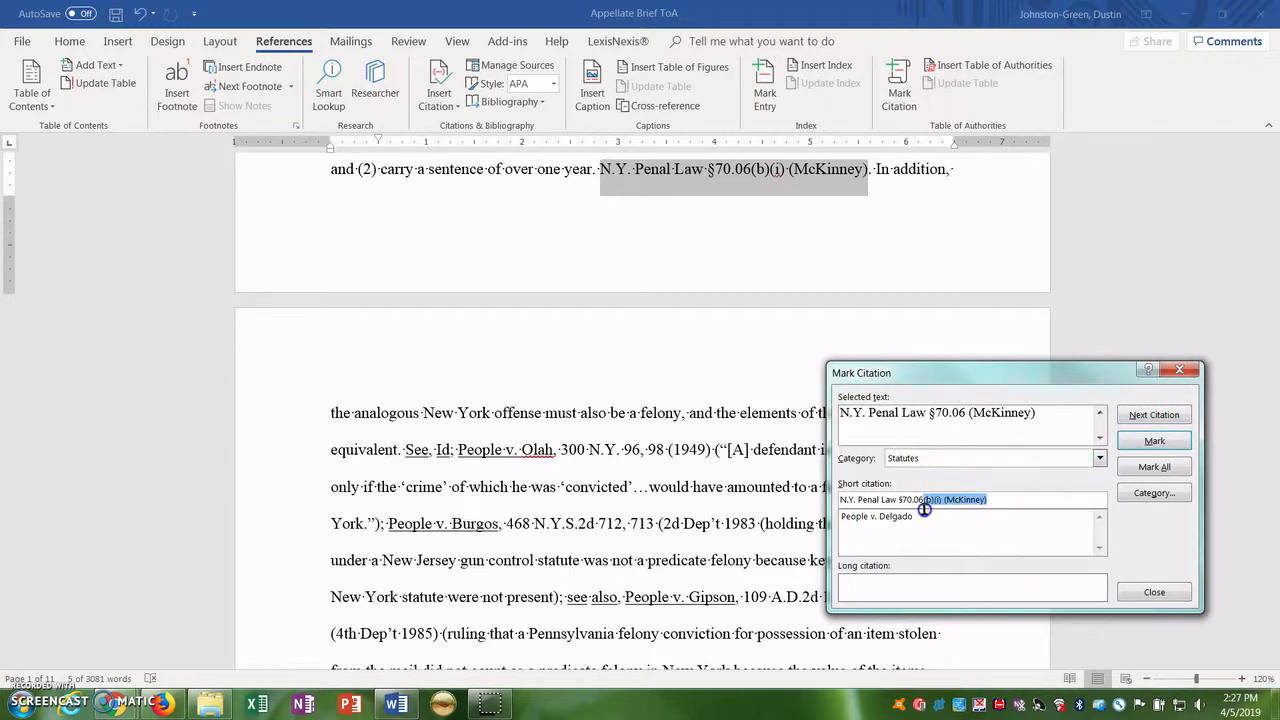
key(Delete)
click(1154, 444)
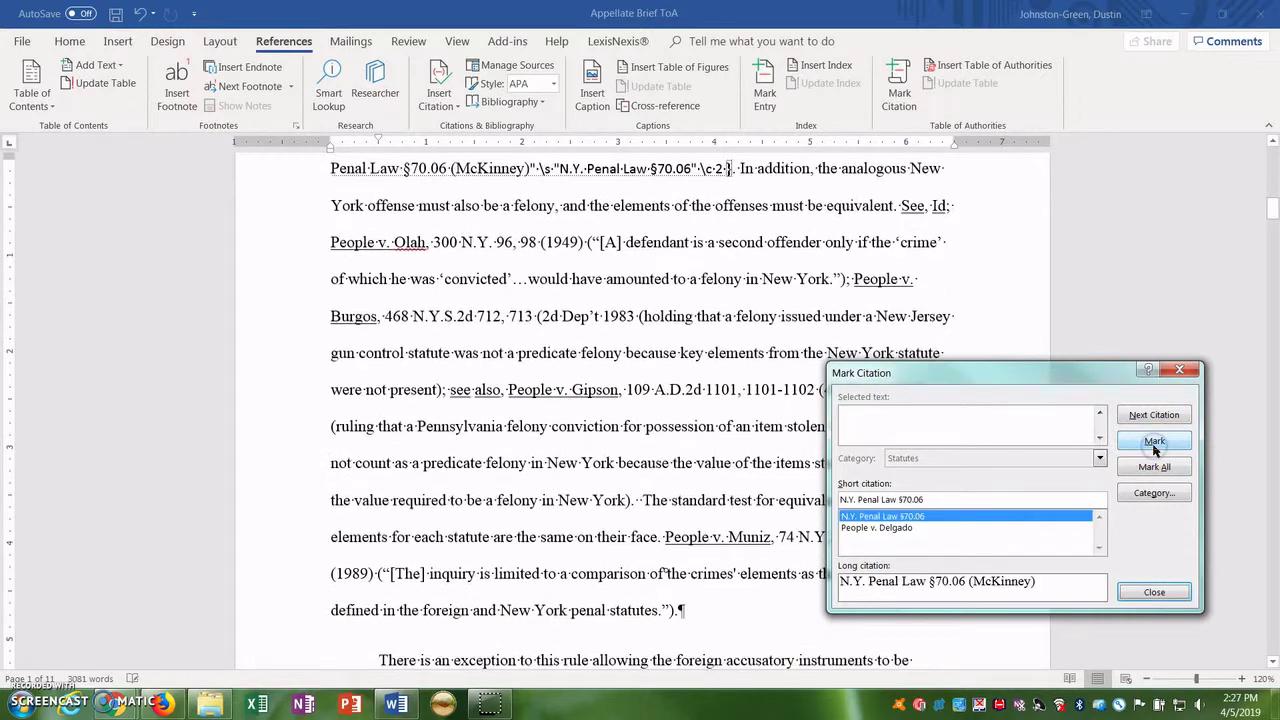
- Mark the "Id" reference after "See" as a citation to the existing "N.Y. Penal Law §70.06" entry
click(1177, 414)
click(1177, 414)
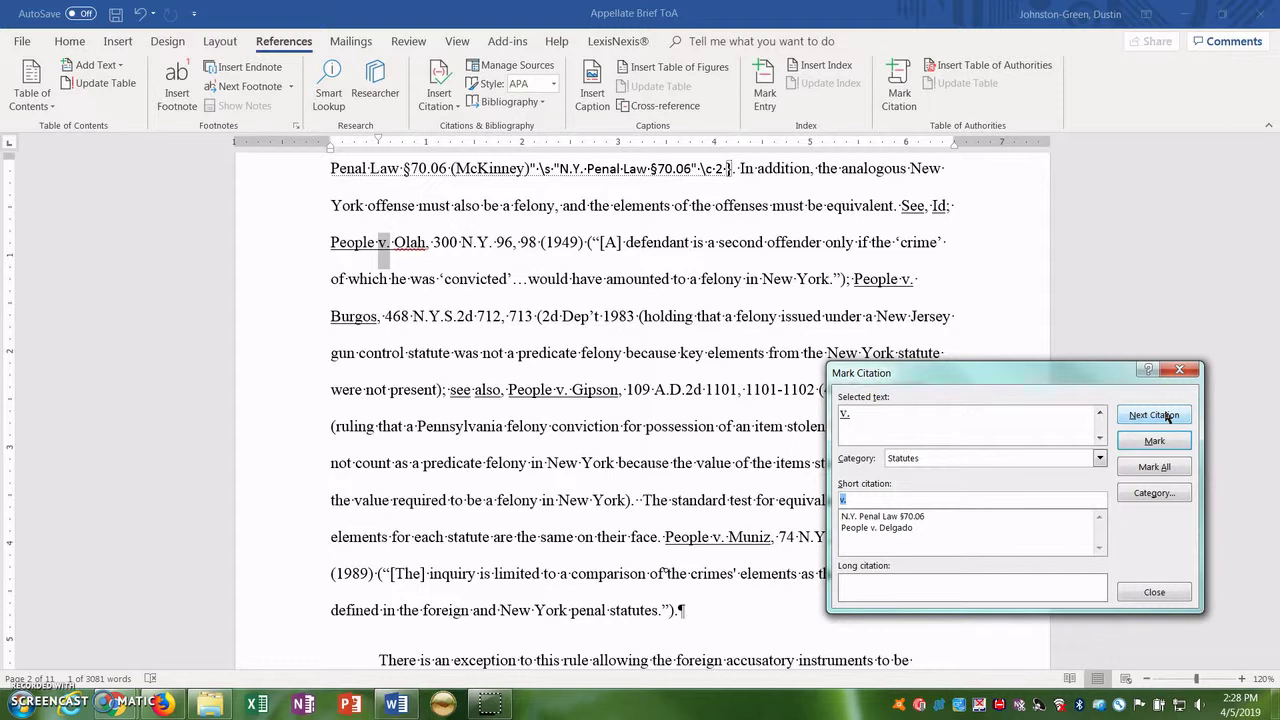
click(902, 205)
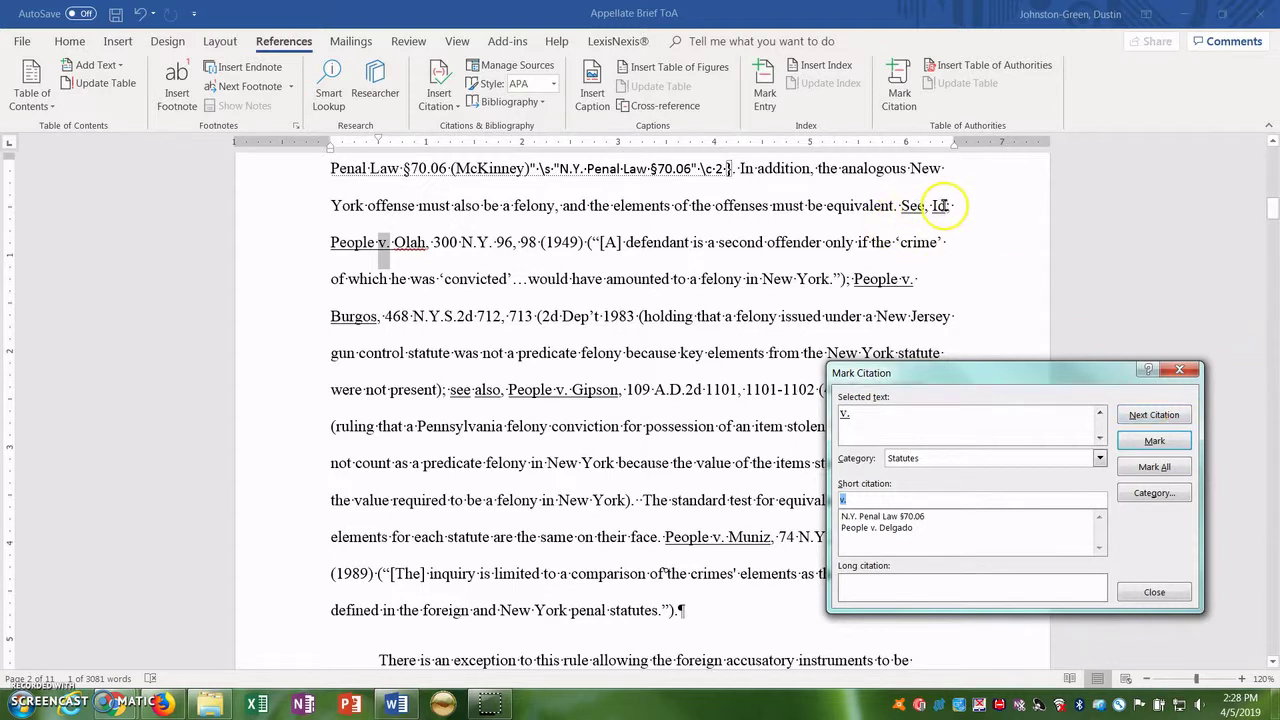
click(940, 205)
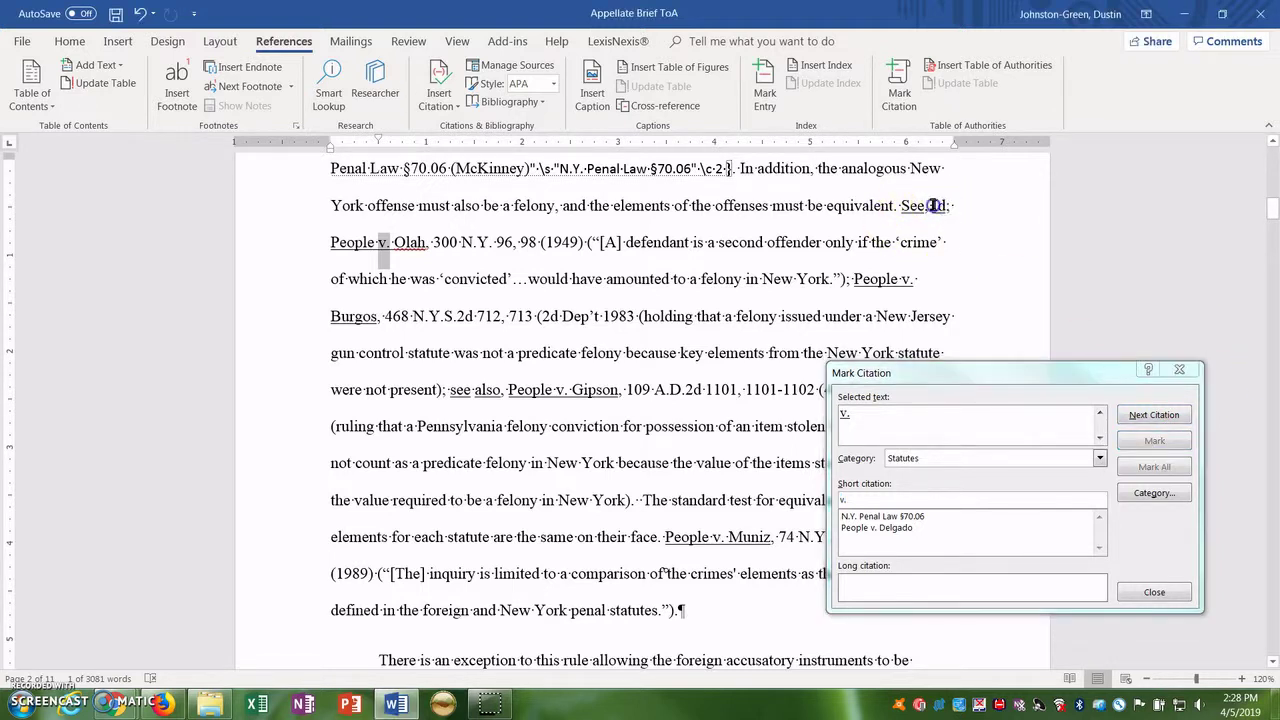
double_click(937, 205)
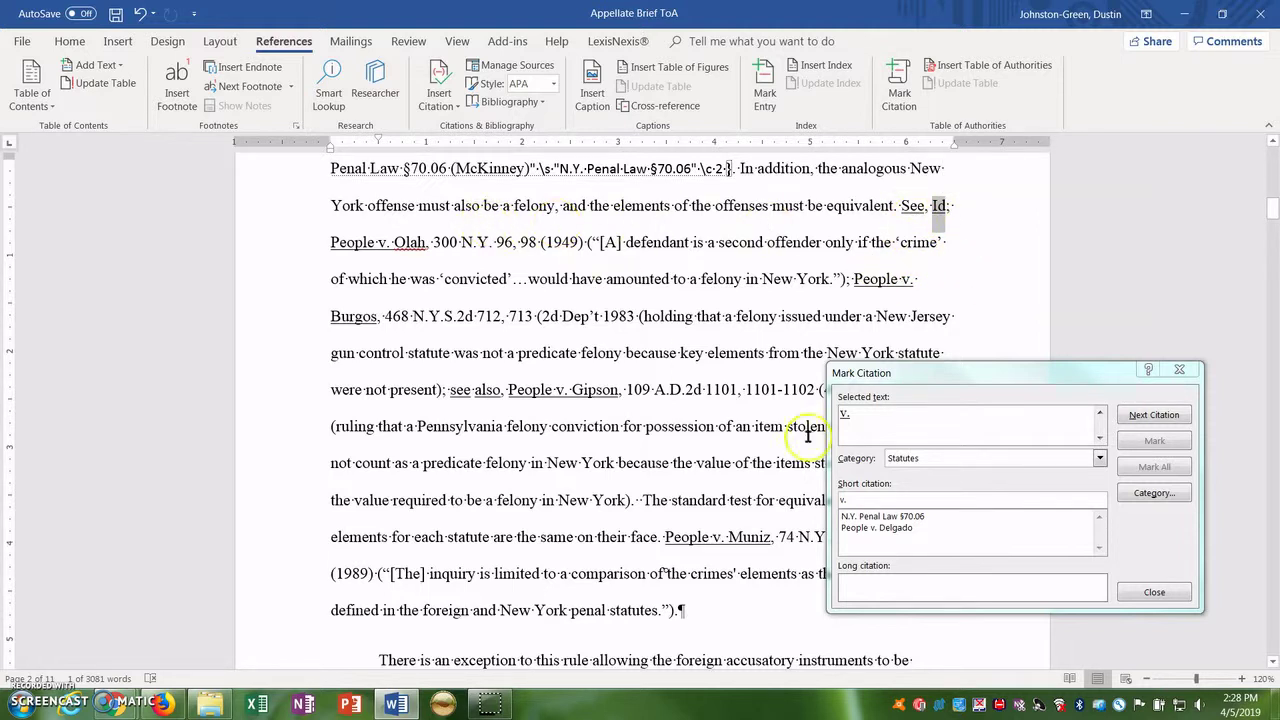
click(940, 418)
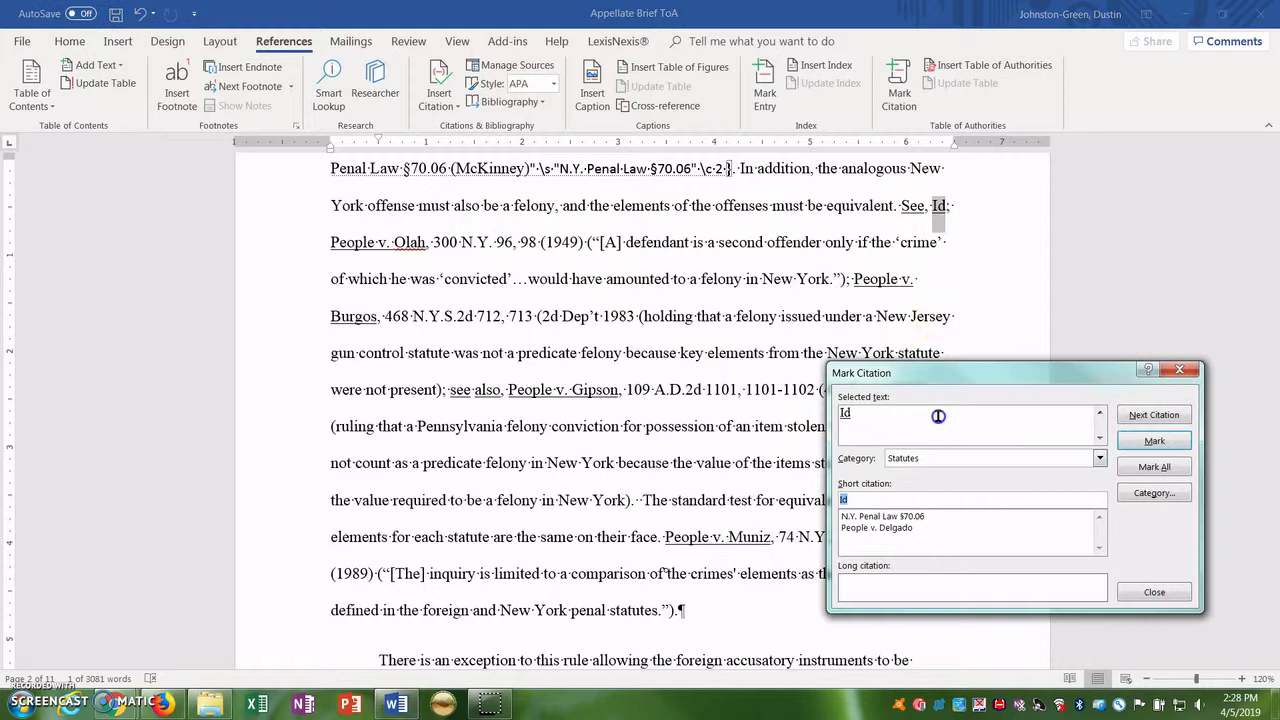
click(915, 516)
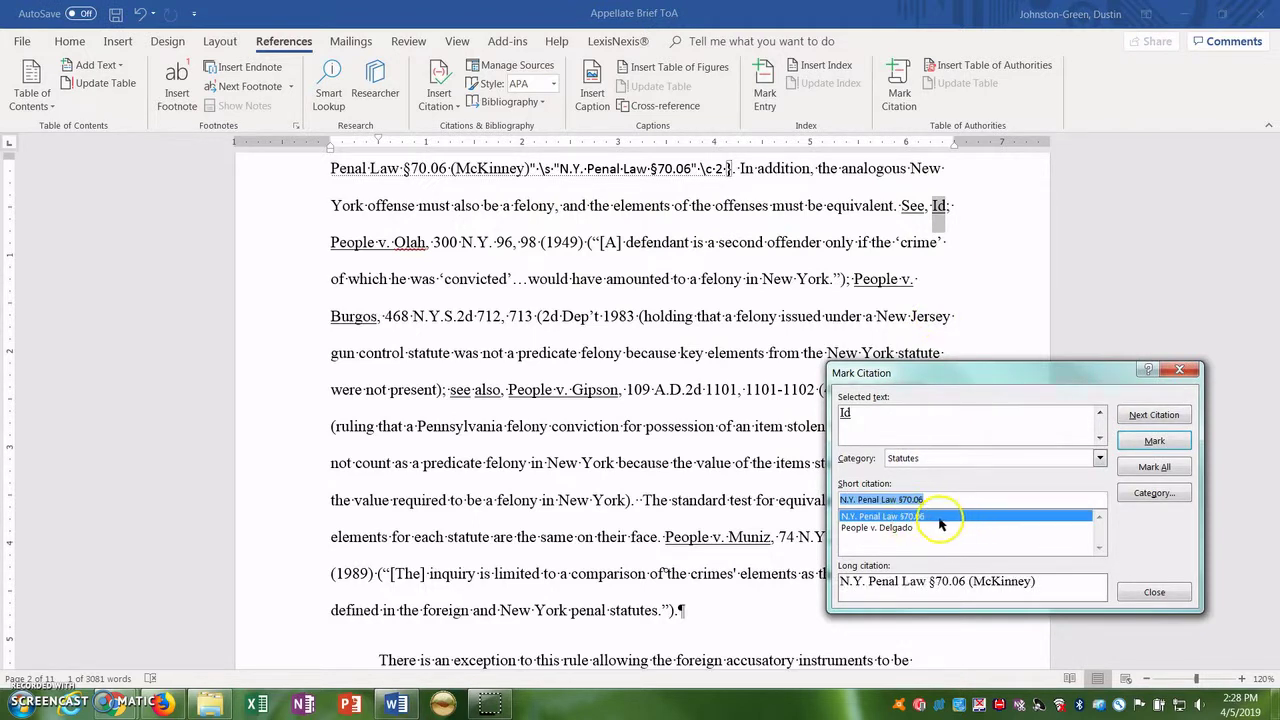
click(1155, 441)
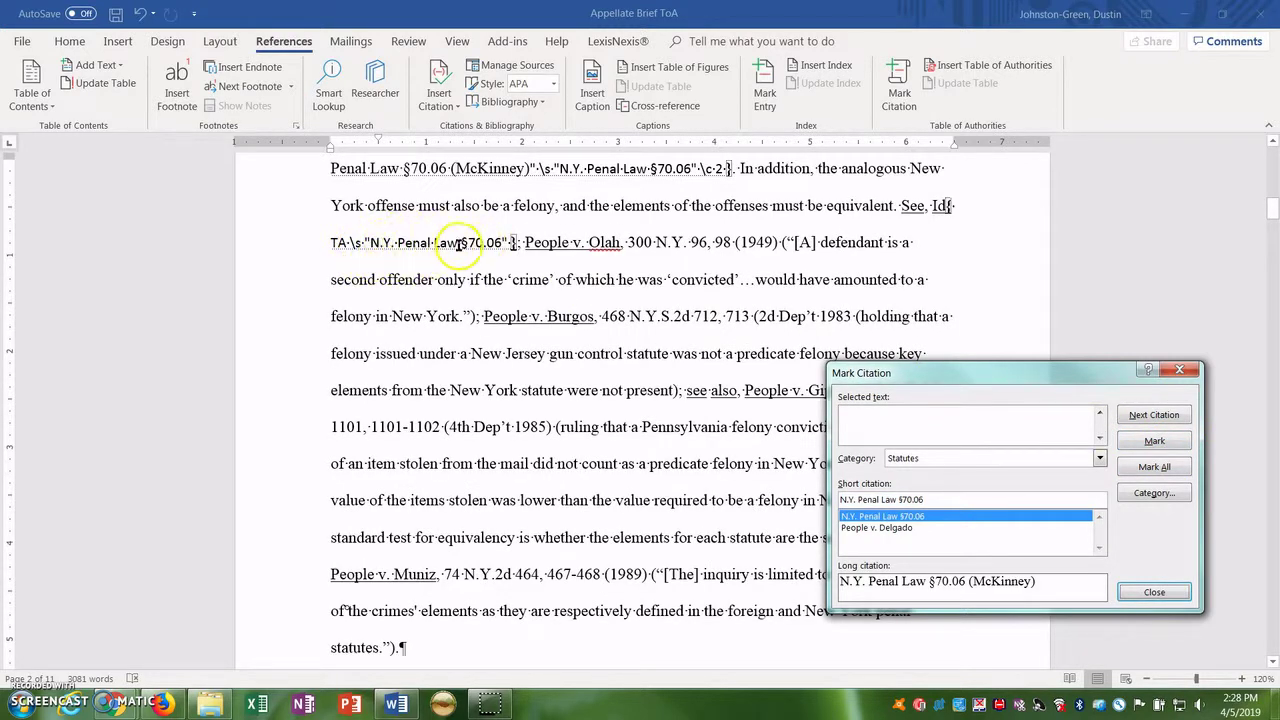
- Load the People v. Olah citation for marking, set its category to Cases, and cut its long form to "People v. Olah, 300 N.Y. 96 (1949)"
click(527, 242)
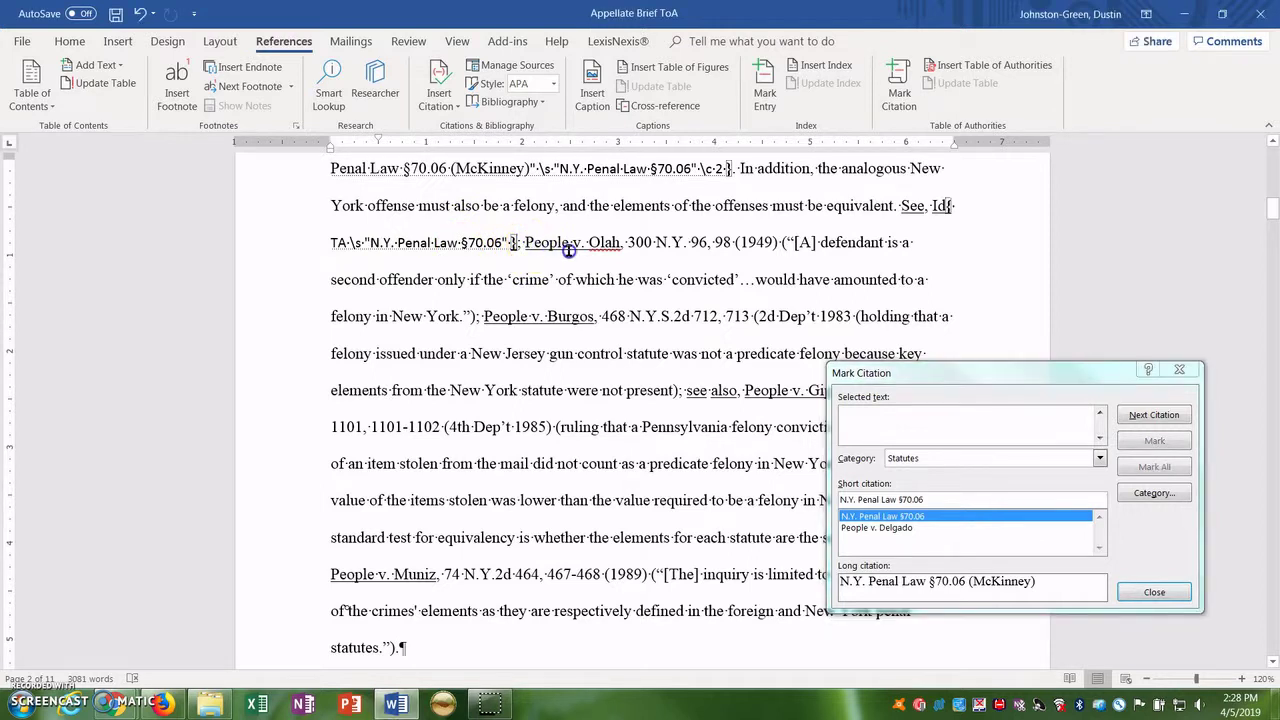
drag(545, 244, 786, 244)
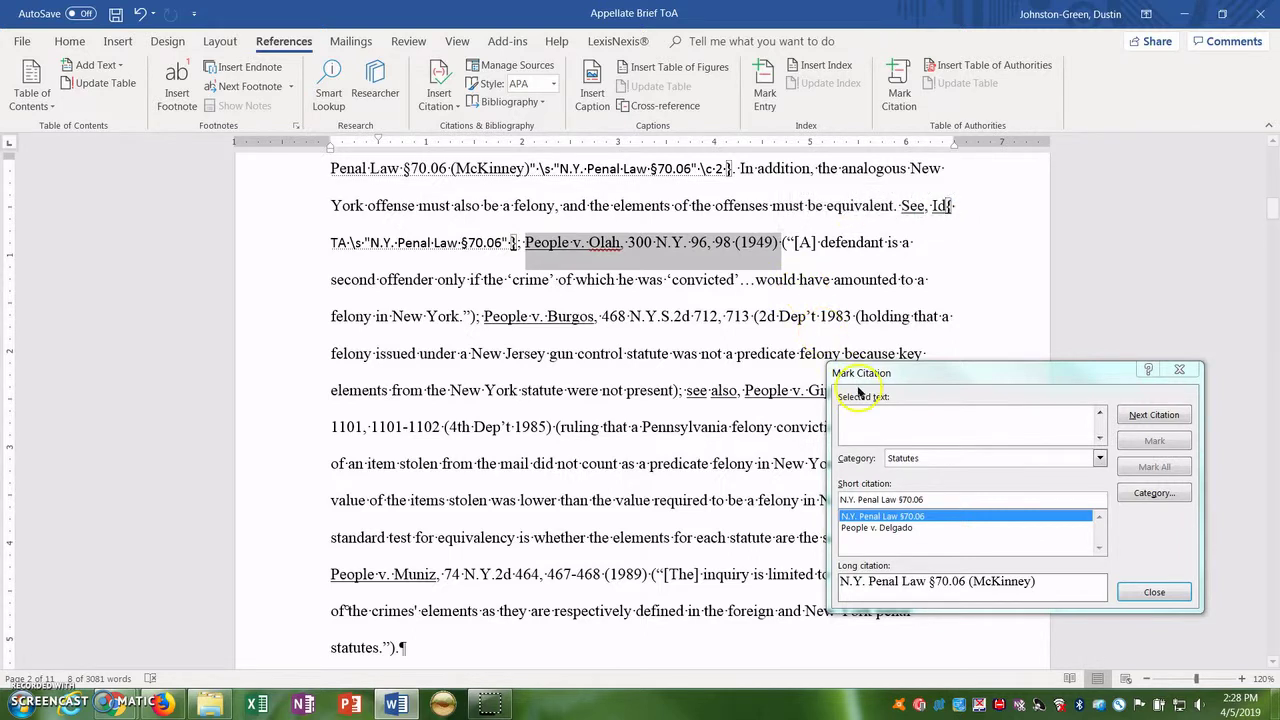
click(934, 413)
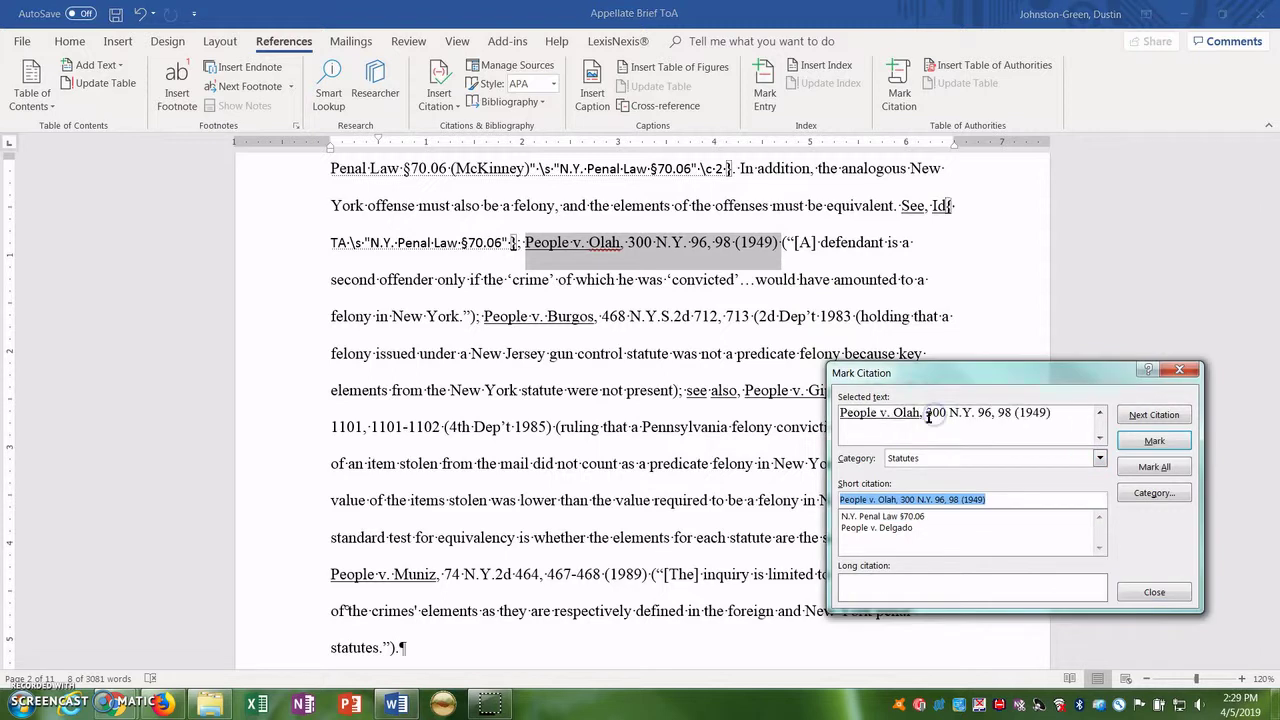
click(930, 458)
click(932, 474)
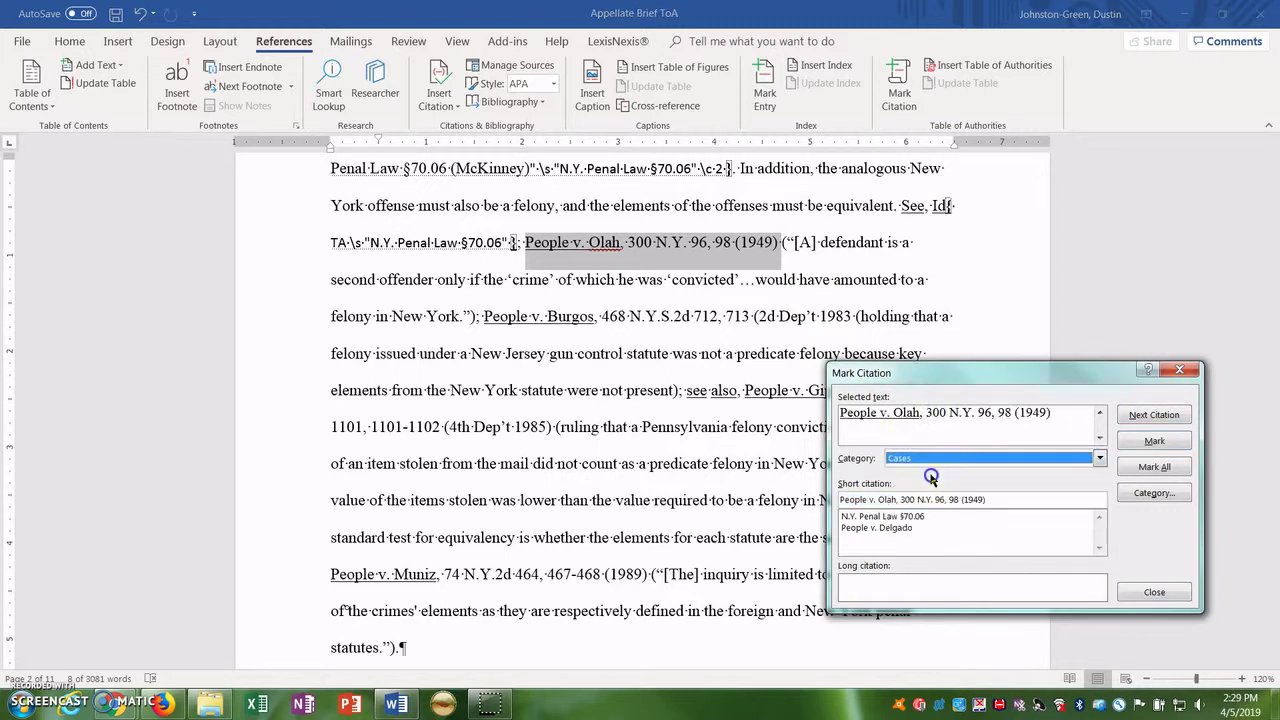
click(1010, 413)
key(BackSpace)
key(BackSpace)
key(BackSpace)
key(BackSpace)
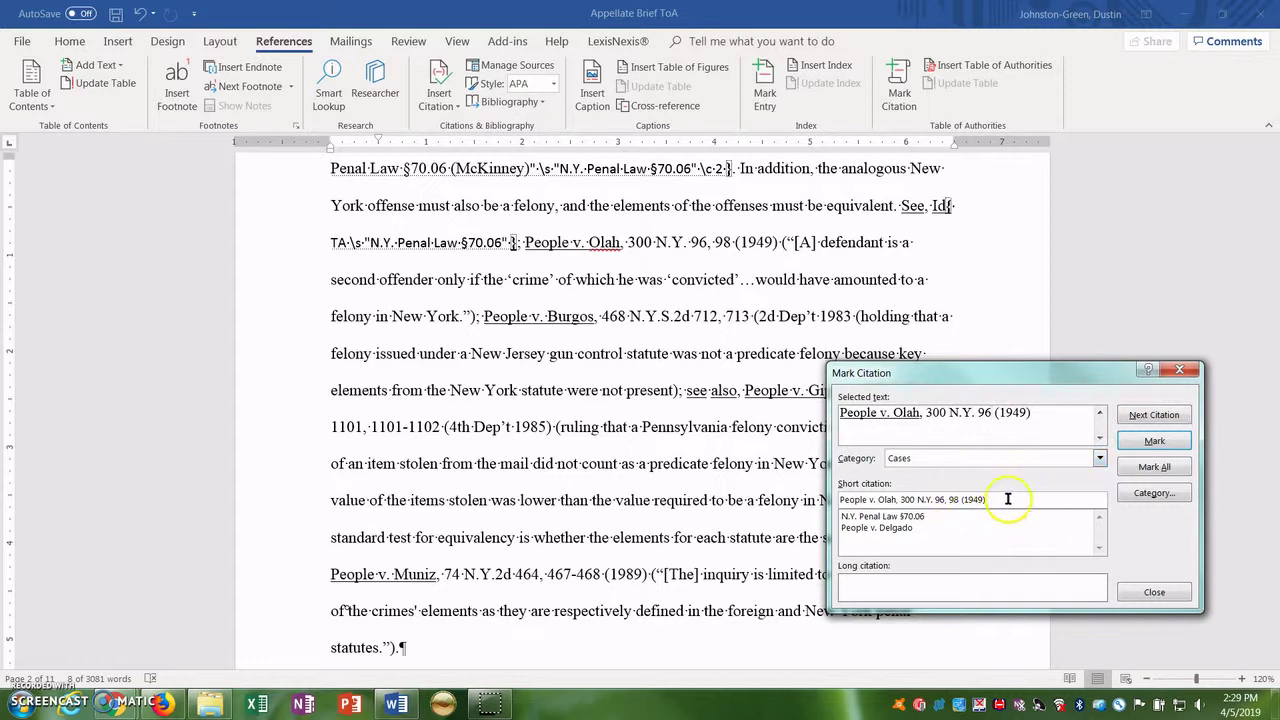
- Shorten the short citation to "People v. Olah" and mark this case citation
drag(987, 498, 896, 510)
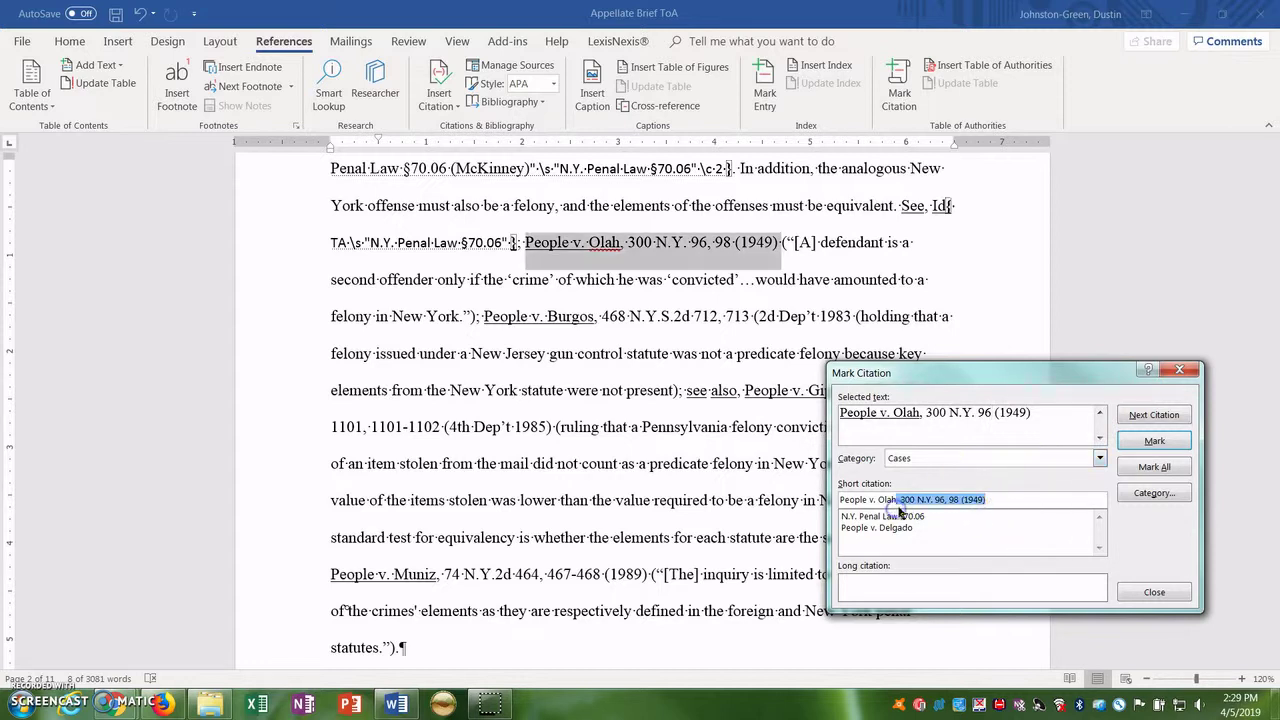
key(BackSpace)
click(1156, 441)
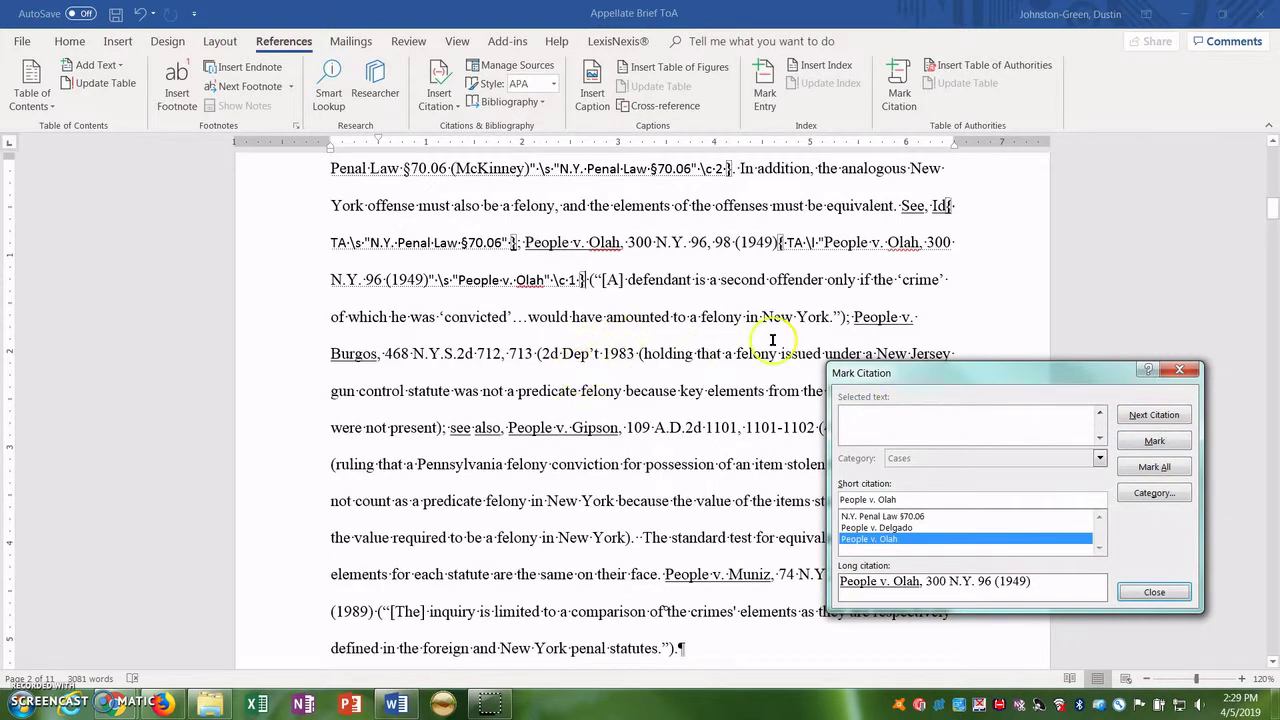
- Load the People v. Burgos citation for marking and edit its long form to "People v. Burgos, 468 N.Y.S.2d 712 (2d Dep't 1983)"
click(924, 325)
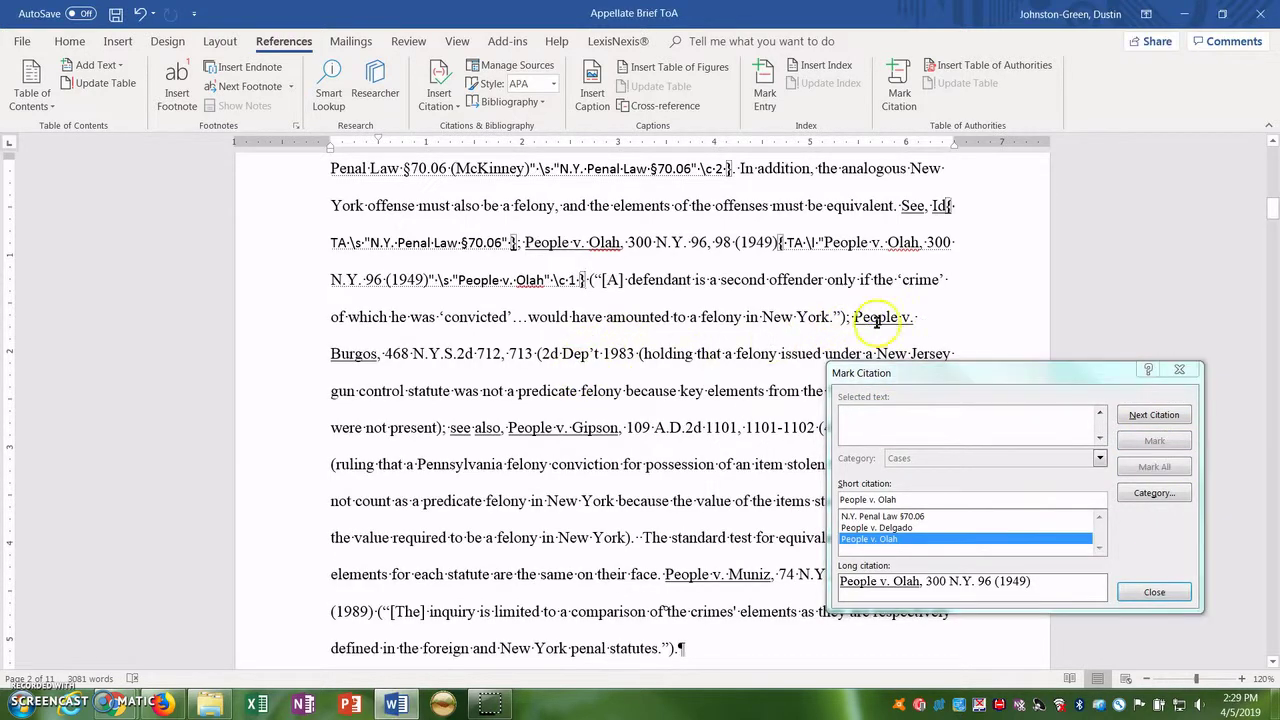
drag(853, 318, 476, 353)
drag(853, 318, 635, 362)
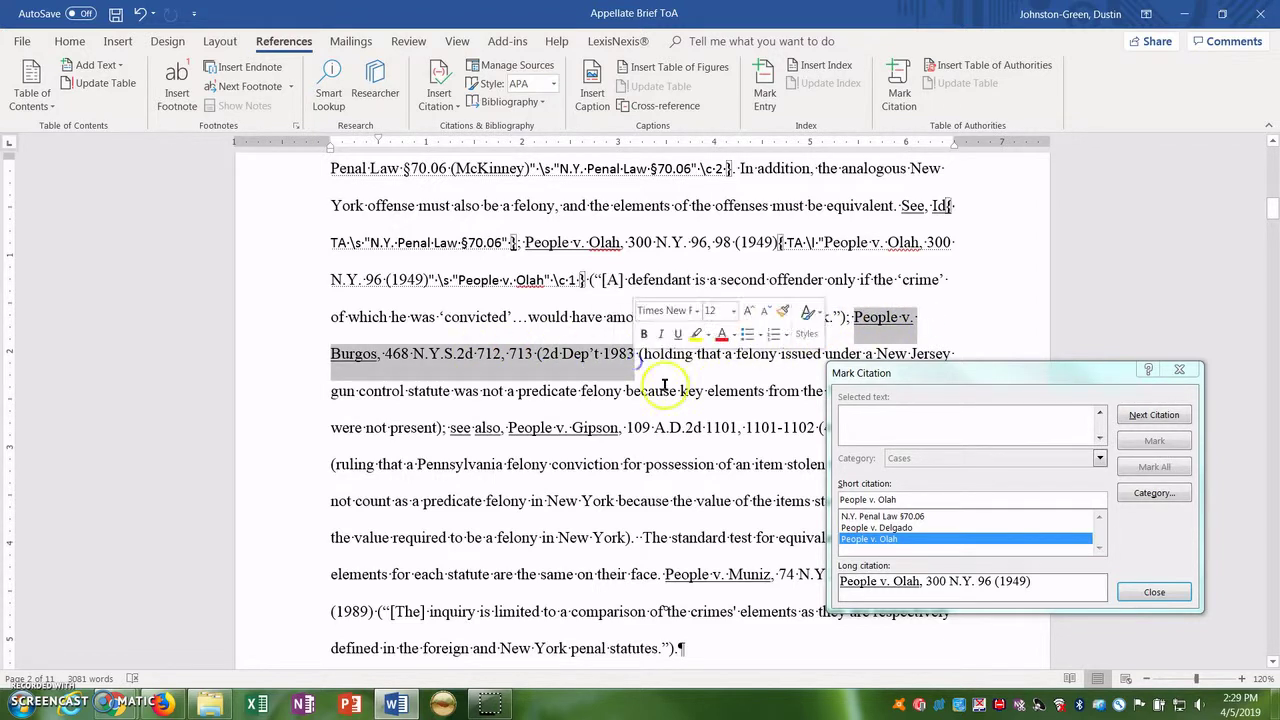
click(956, 435)
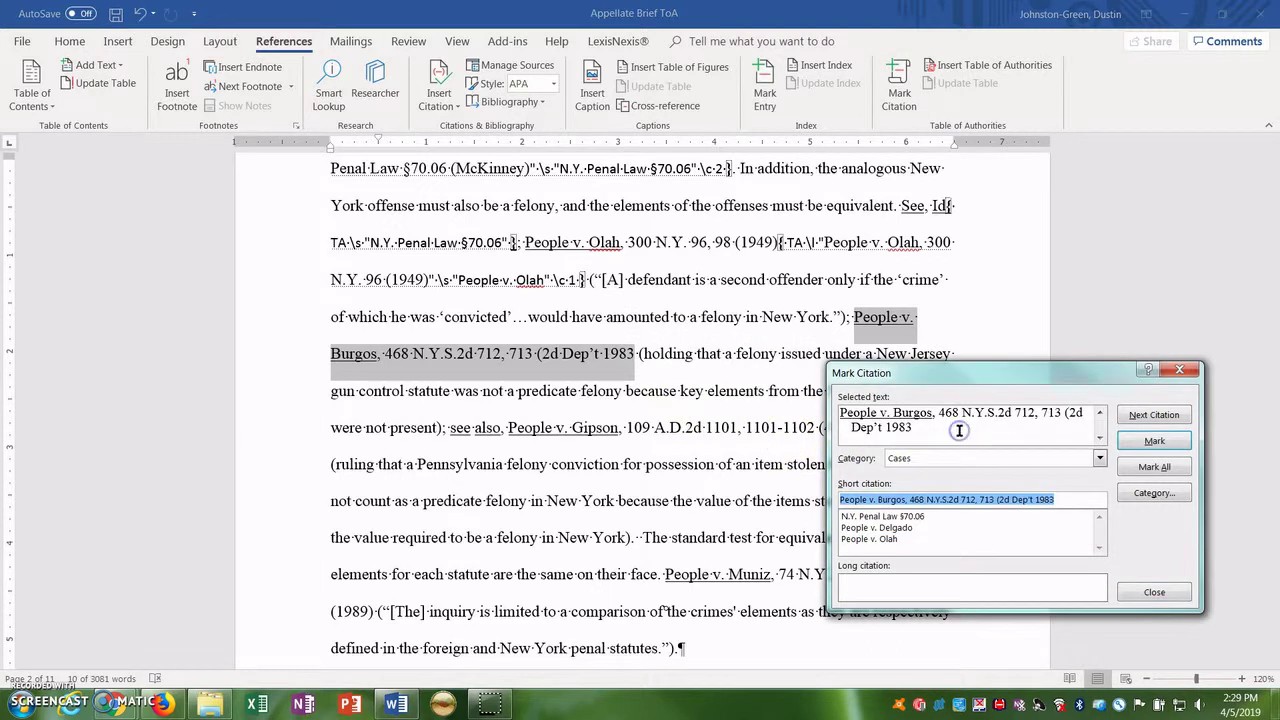
click(937, 432)
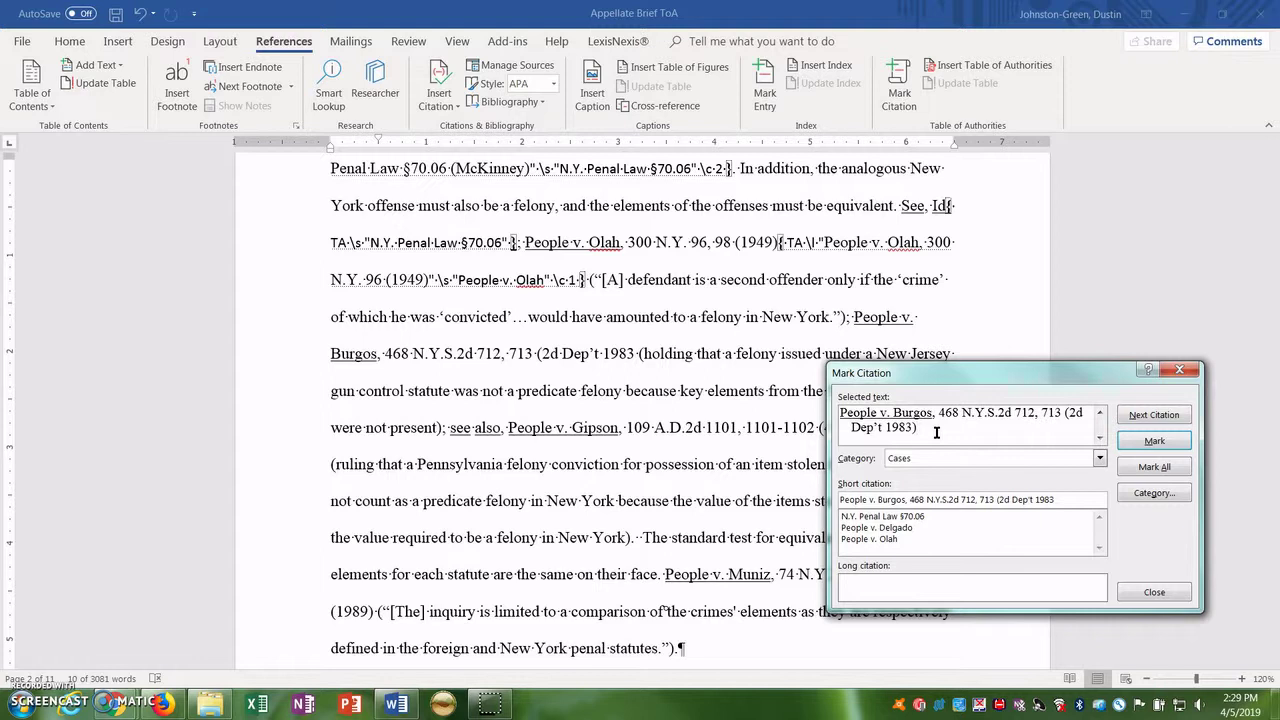
double_click(1050, 413)
key(BackSpace)
key(BackSpace)
key(BackSpace)
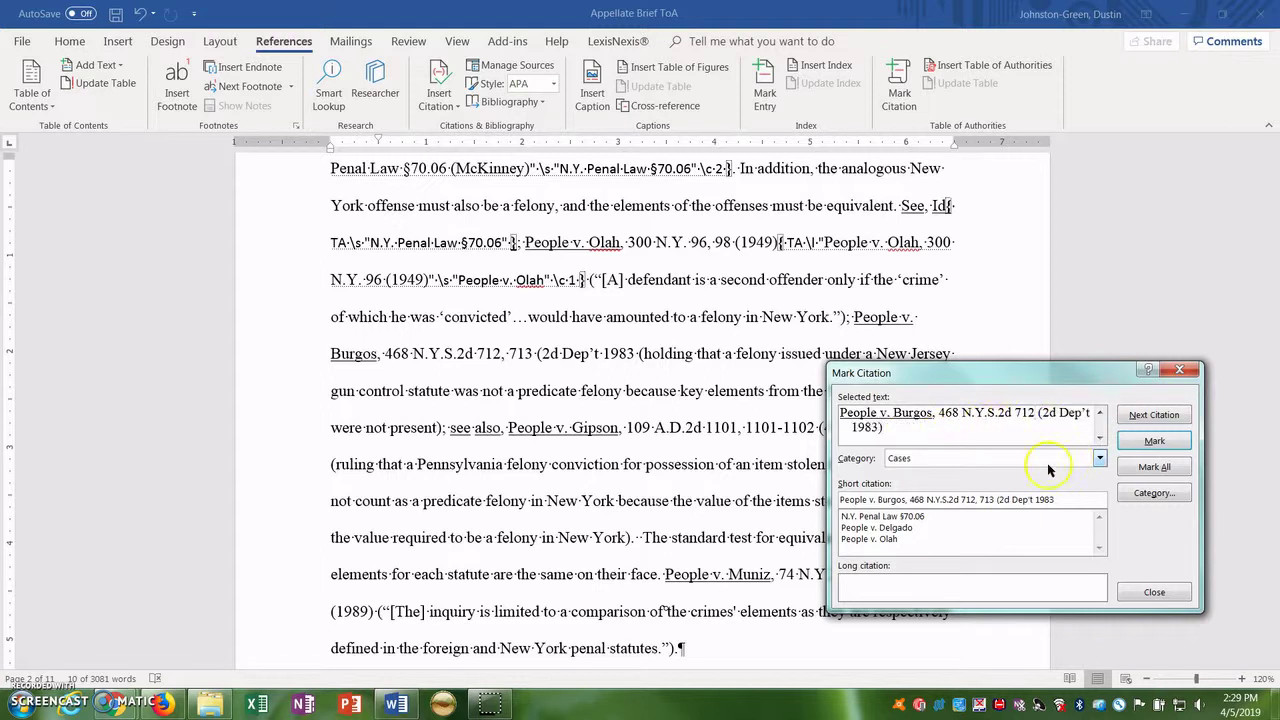
- Shorten the short citation to "People v. Burgos" and mark this case citation
drag(1058, 500, 913, 510)
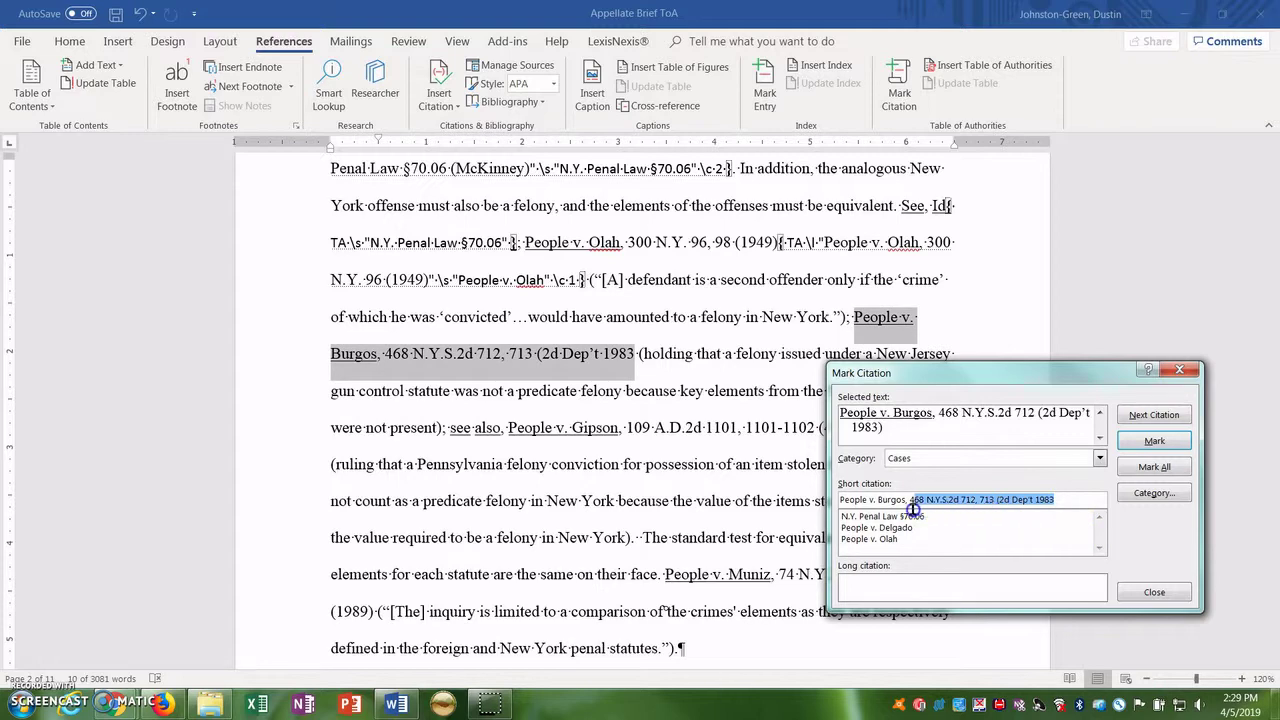
key(BackSpace)
key(BackSpace)
key(BackSpace)
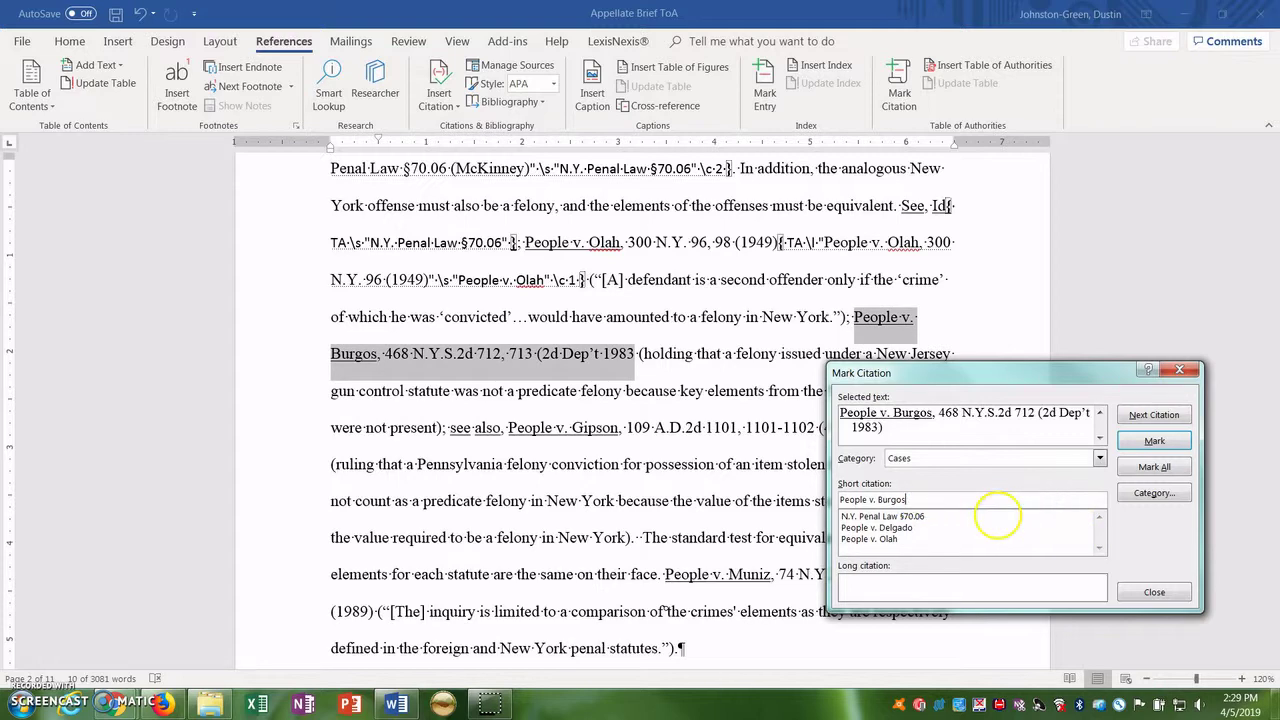
click(1154, 467)
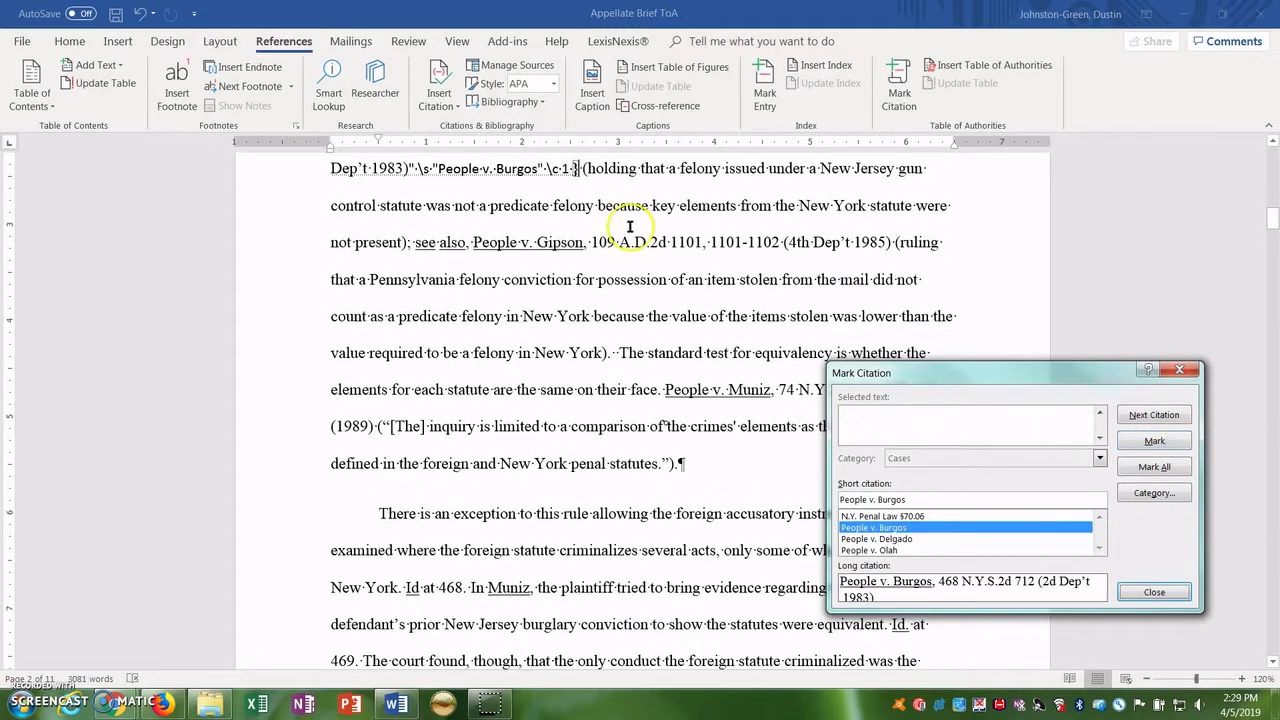
- Load the People v. Gipson citation for marking and remove the "1101-1102" page range from its long form
click(486, 242)
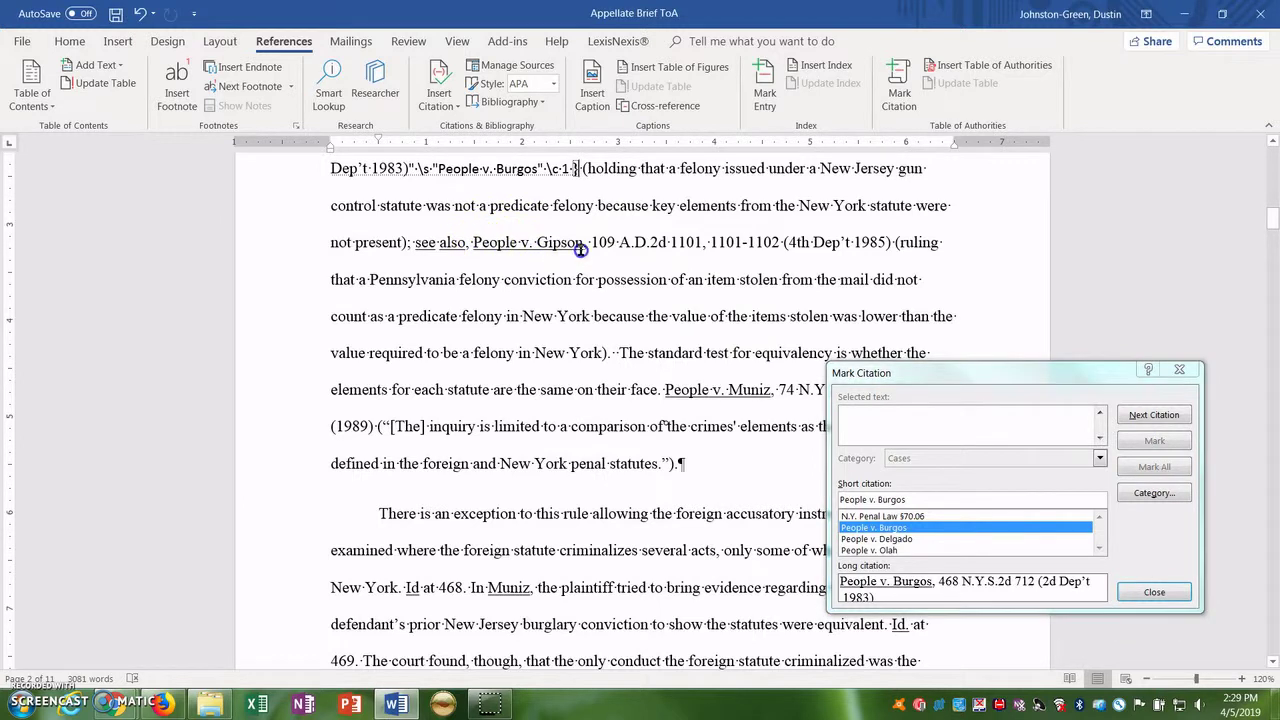
drag(473, 242, 893, 244)
click(963, 437)
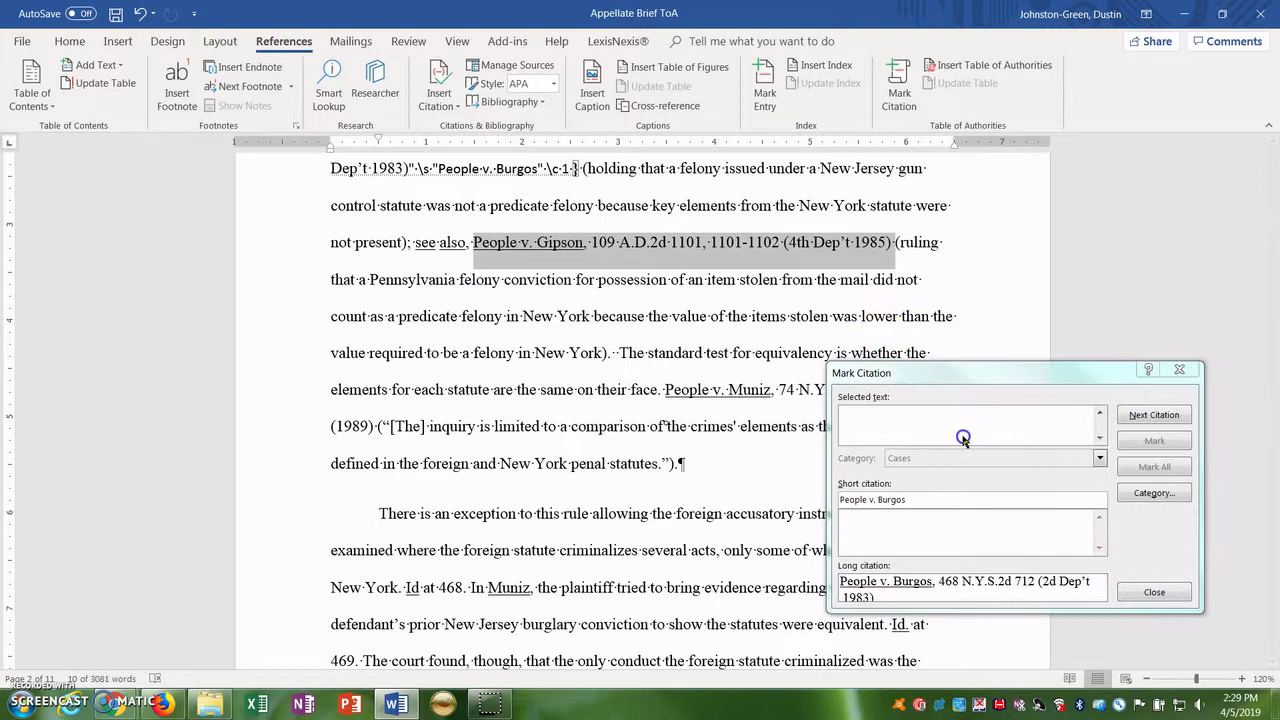
drag(851, 427, 1033, 413)
key(Delete)
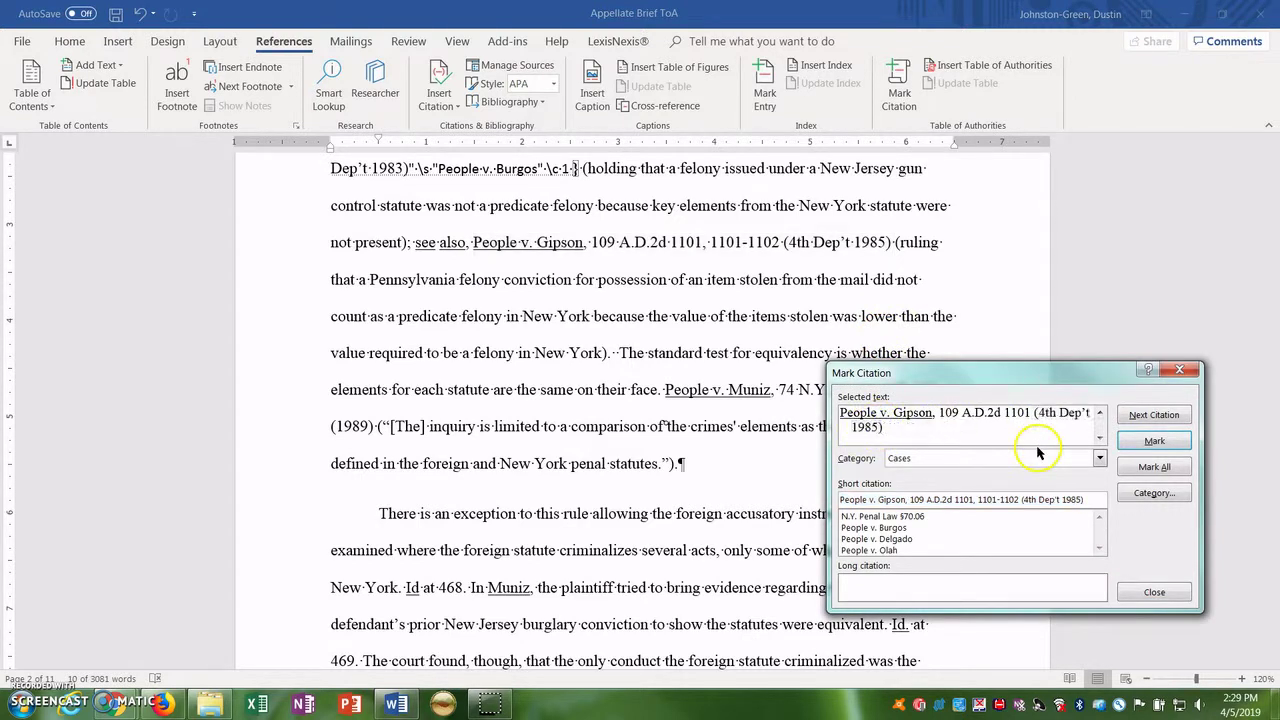
- Shorten the short citation to "People v. Gipson", mark this case citation, and finish marking citations
drag(1082, 499, 902, 512)
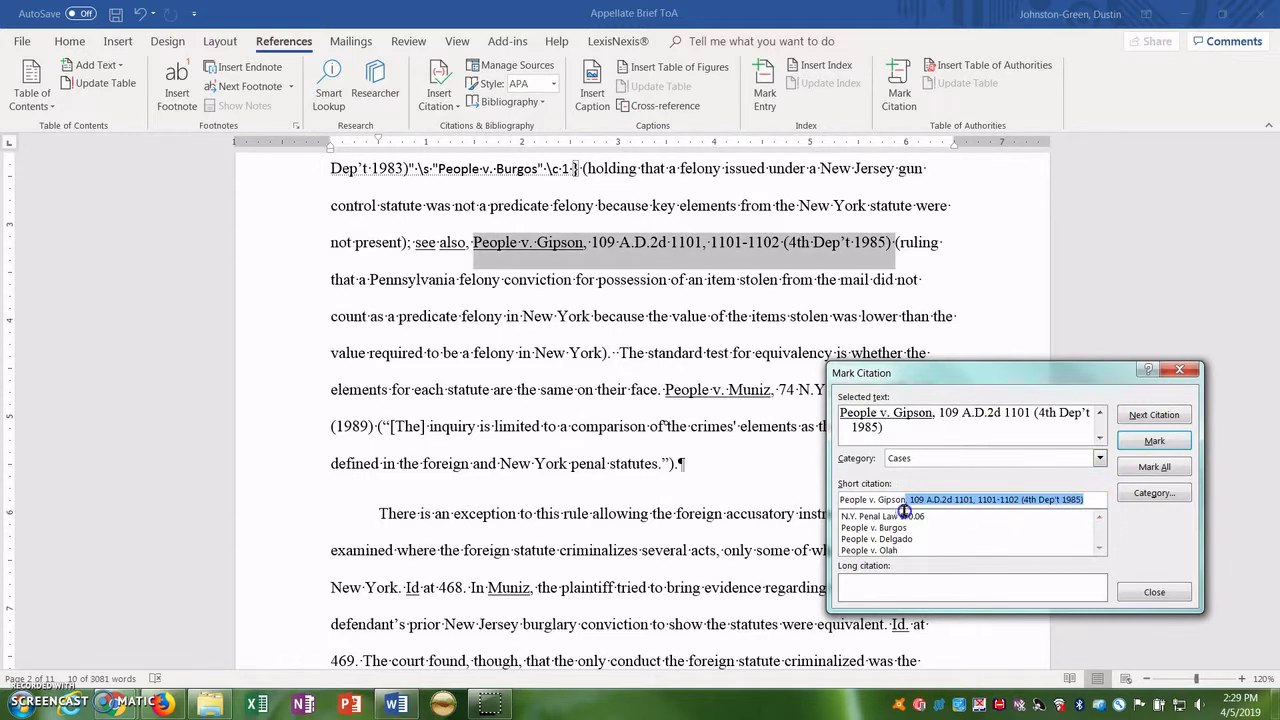
key(Delete)
click(1154, 441)
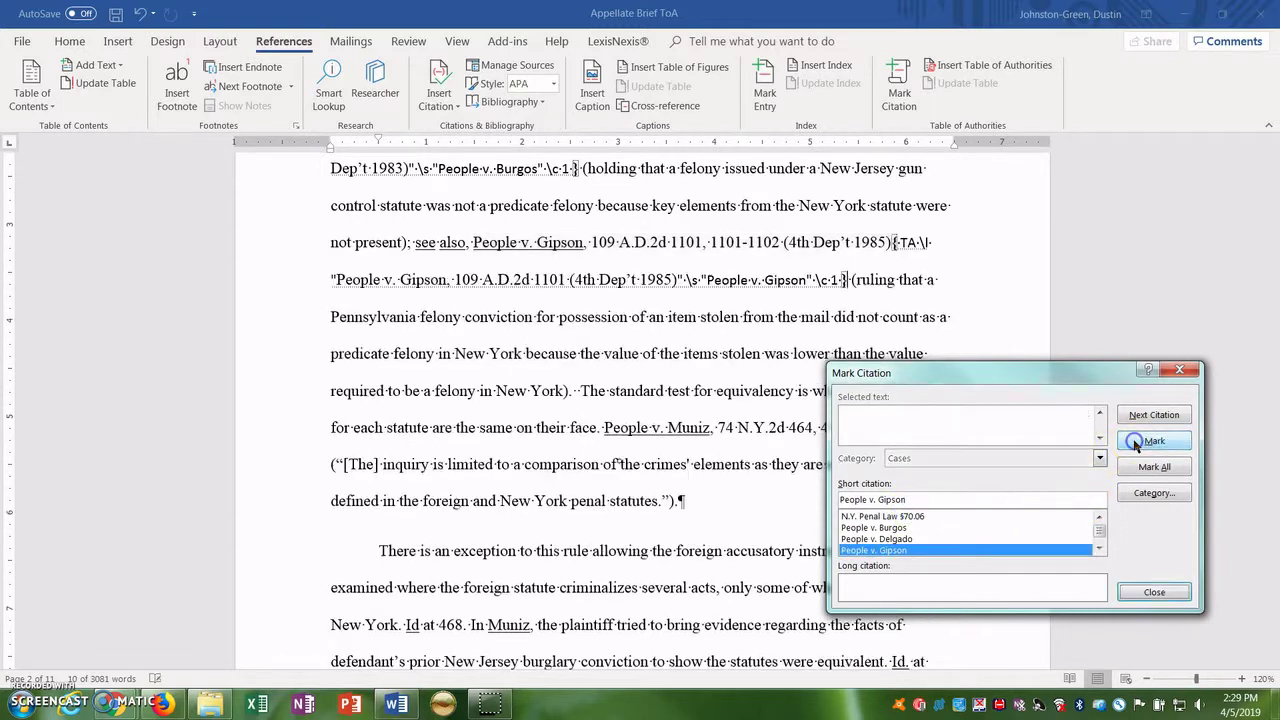
click(1154, 592)
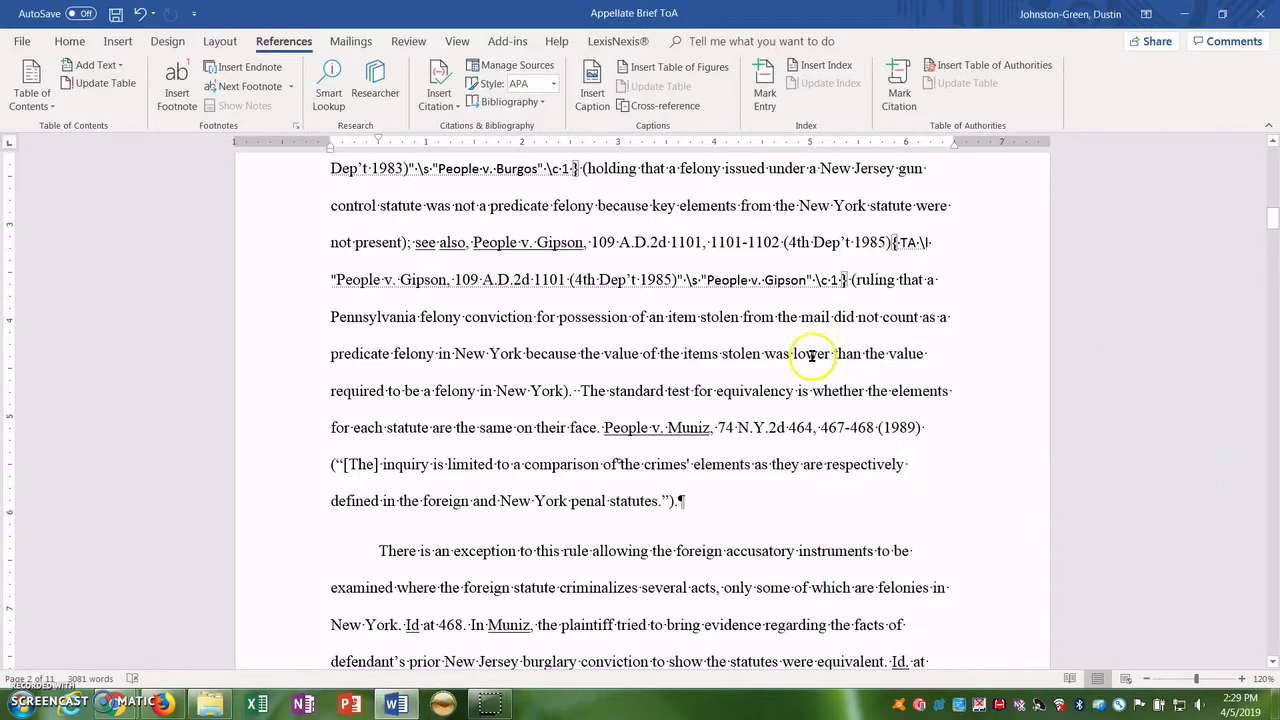
- Insert a table of authorities for all categories on the blank line below the TABLE OF AUTHORITIES heading, keeping original formatting
scroll(816, 350, up, 15)
scroll(810, 355, up, 5)
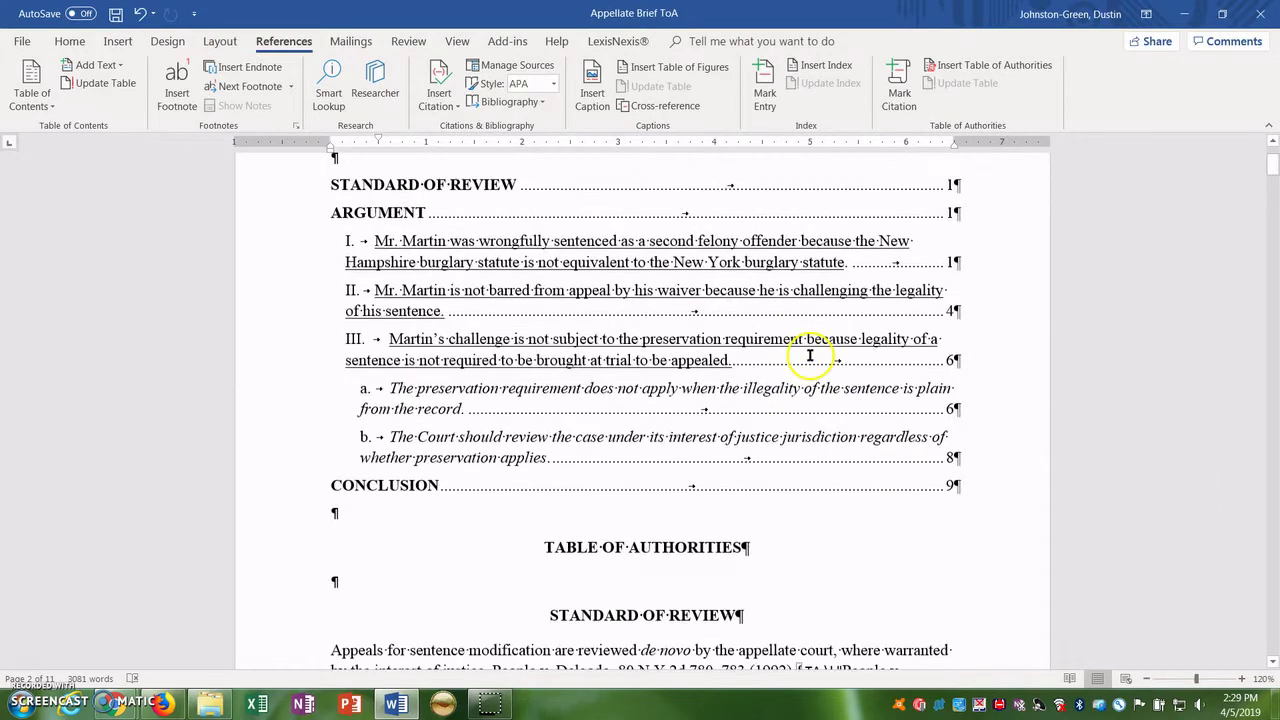
scroll(706, 449, down, 2)
click(680, 481)
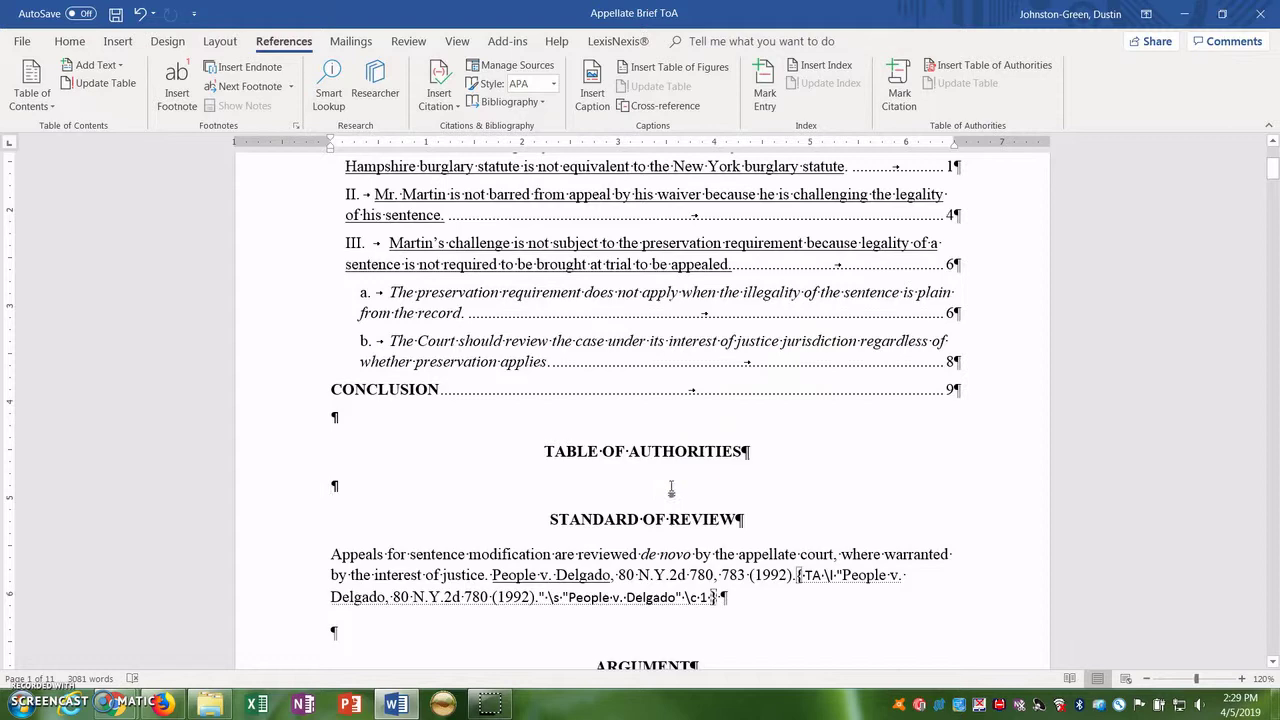
click(1005, 66)
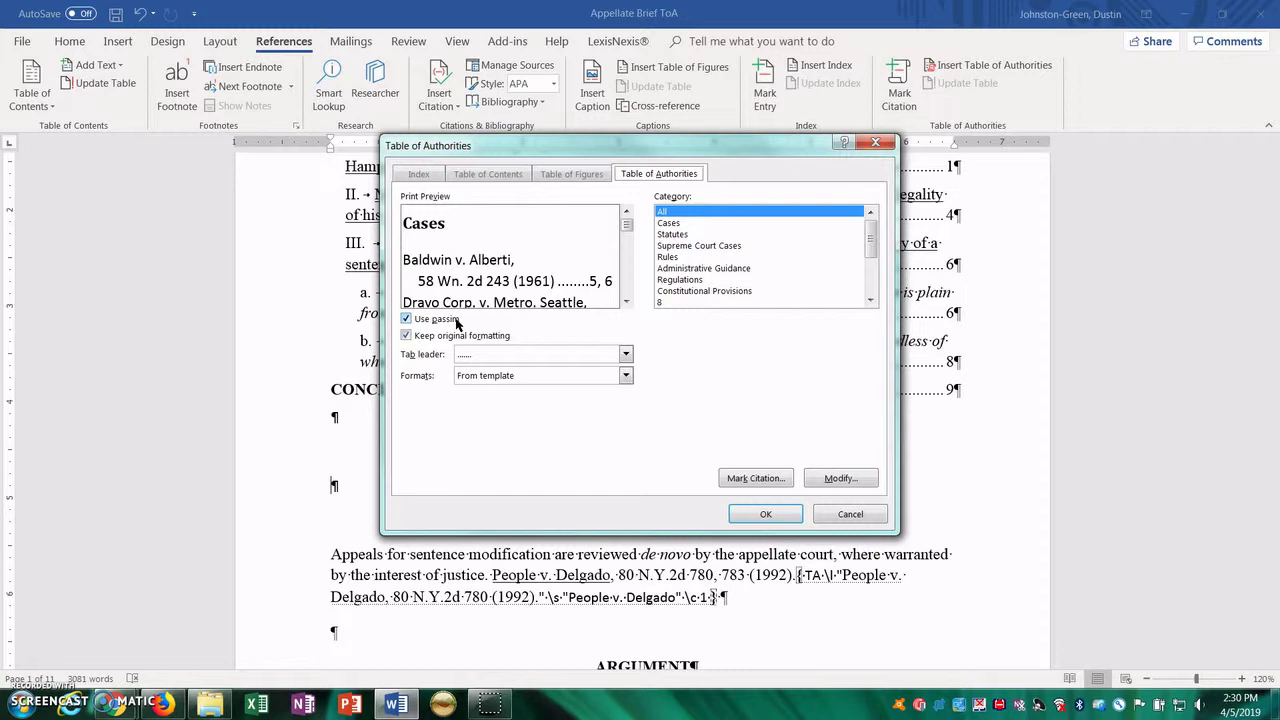
click(477, 340)
click(766, 514)
- Examine the Cases and Statutes groups and their page numbers in the new table of authorities
scroll(737, 530, down, 2)
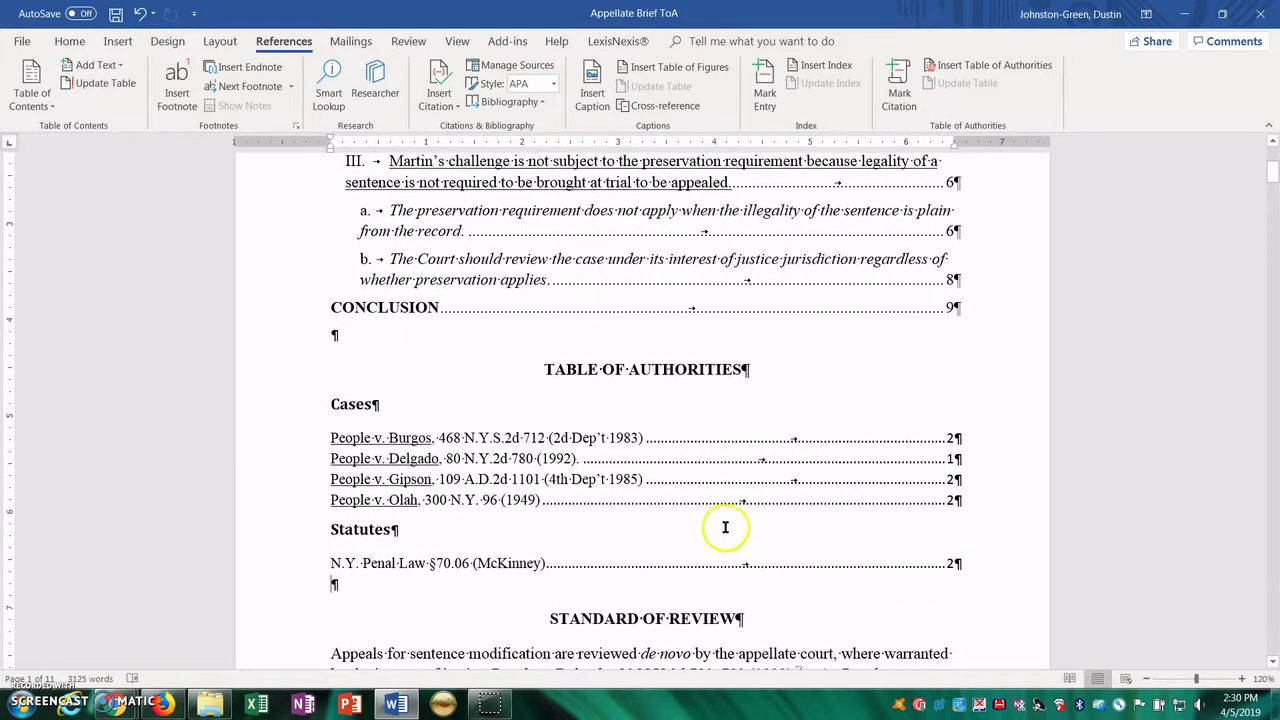
click(349, 406)
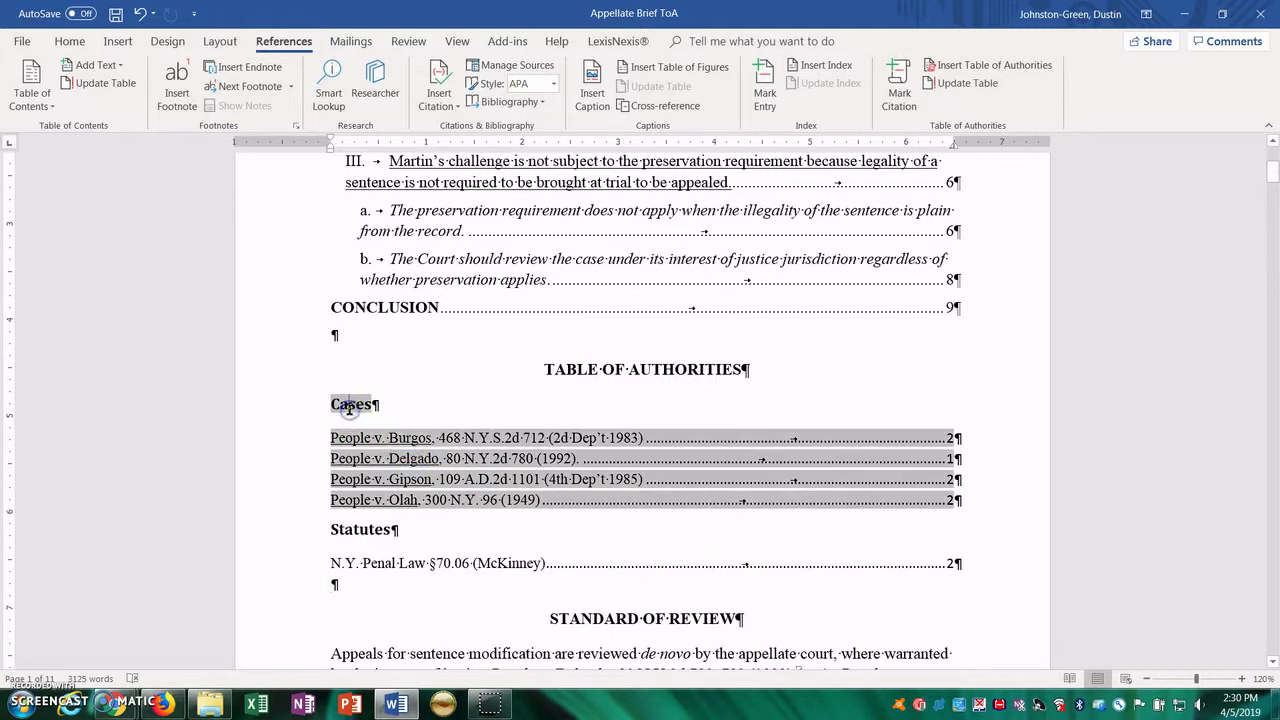
click(357, 530)
click(949, 441)
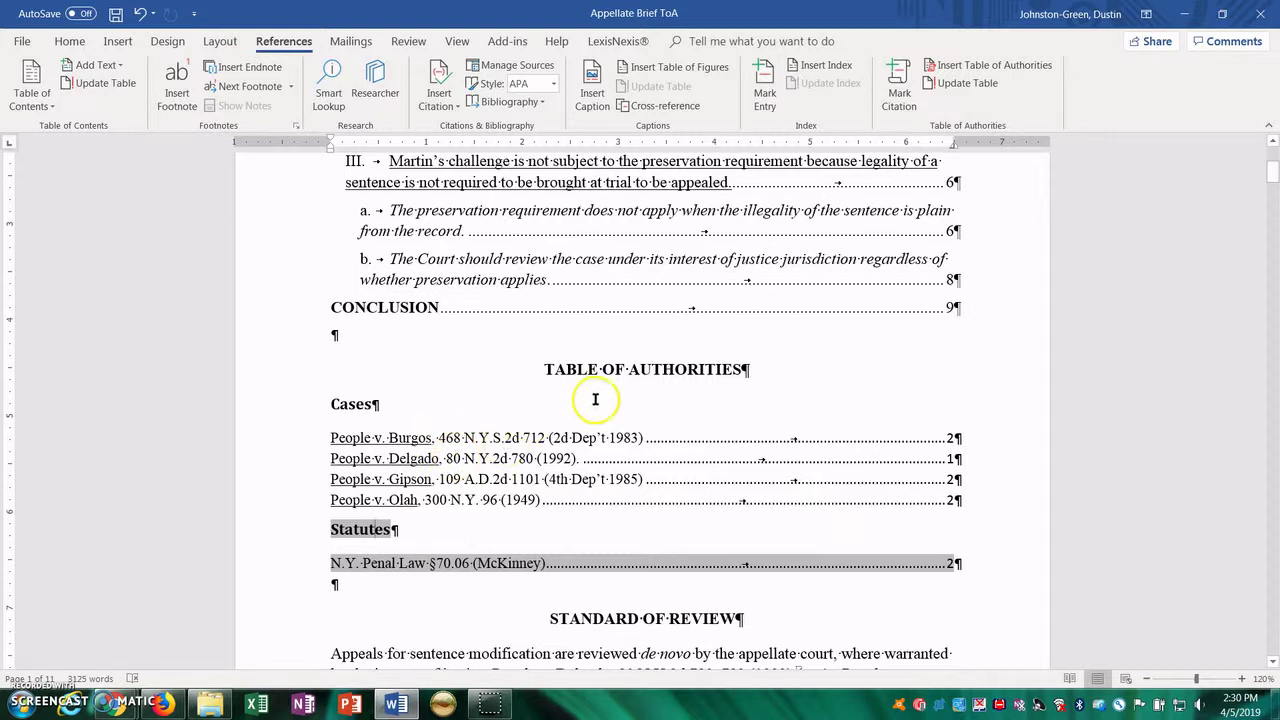
- Hide the formatting marks and citation field codes in the document
click(750, 370)
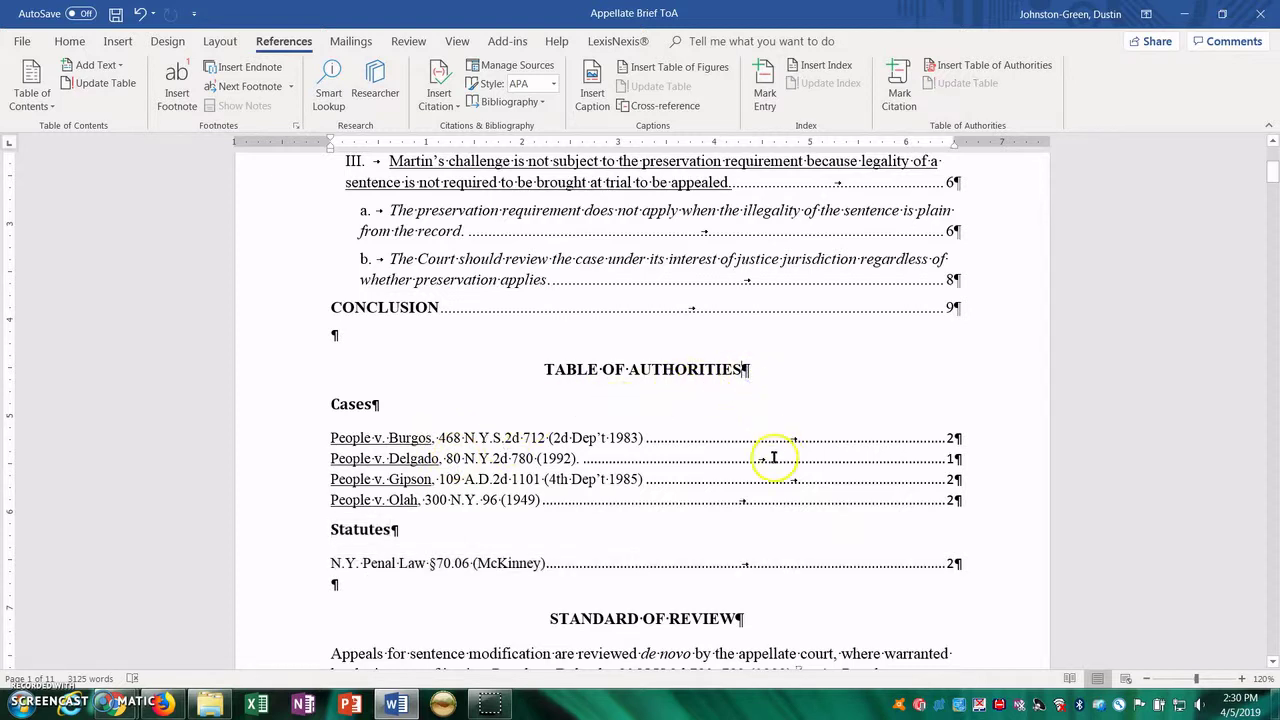
click(68, 41)
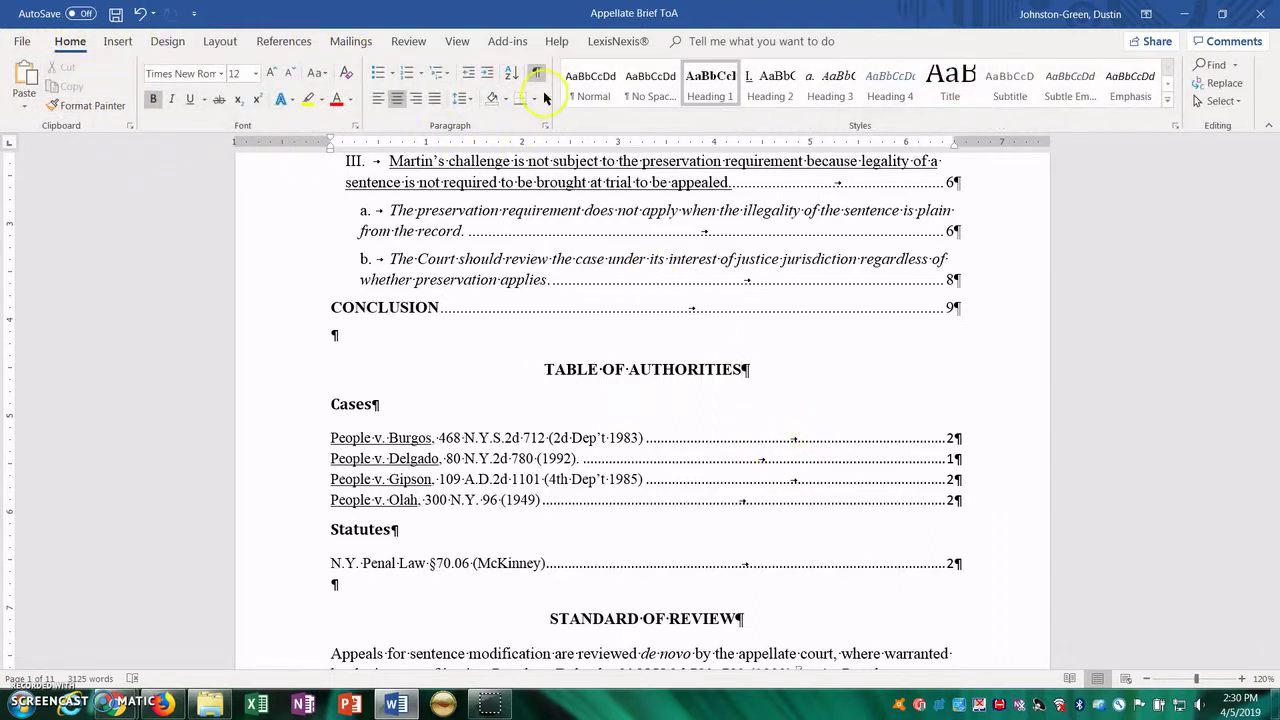
click(536, 73)
- Place the cursor in the Cases section of the table of authorities
click(746, 456)
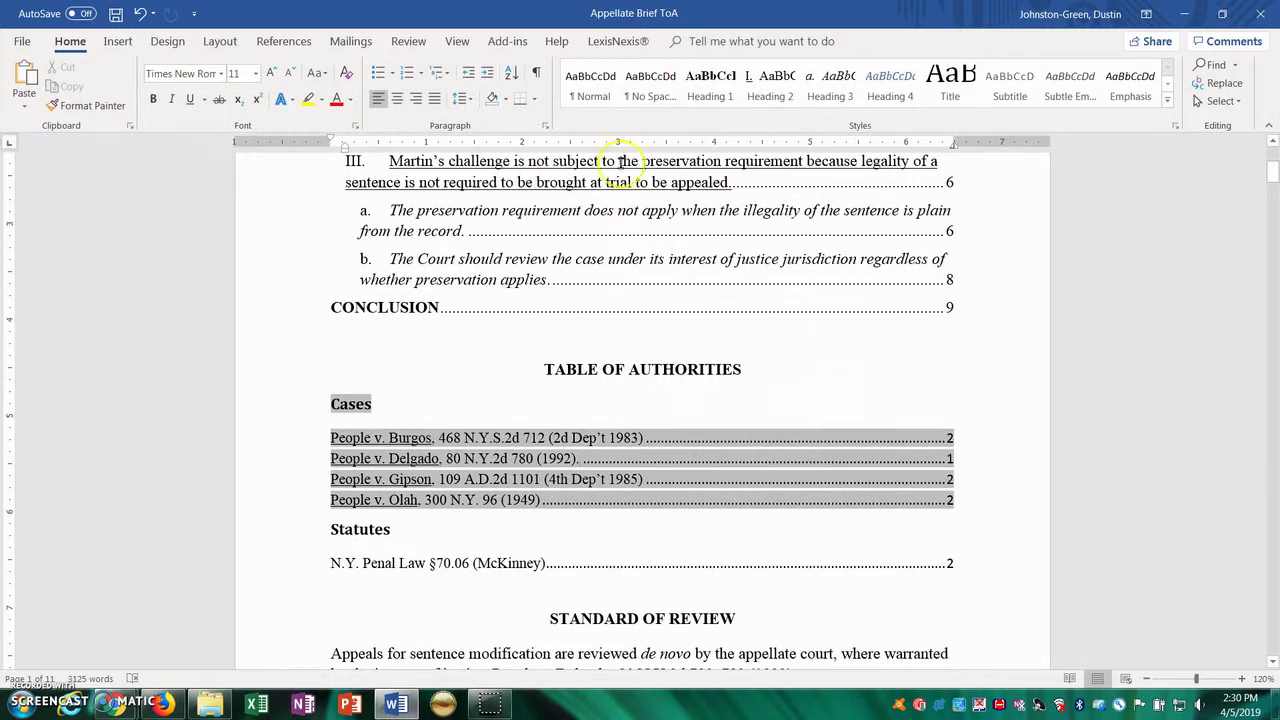
click(300, 44)
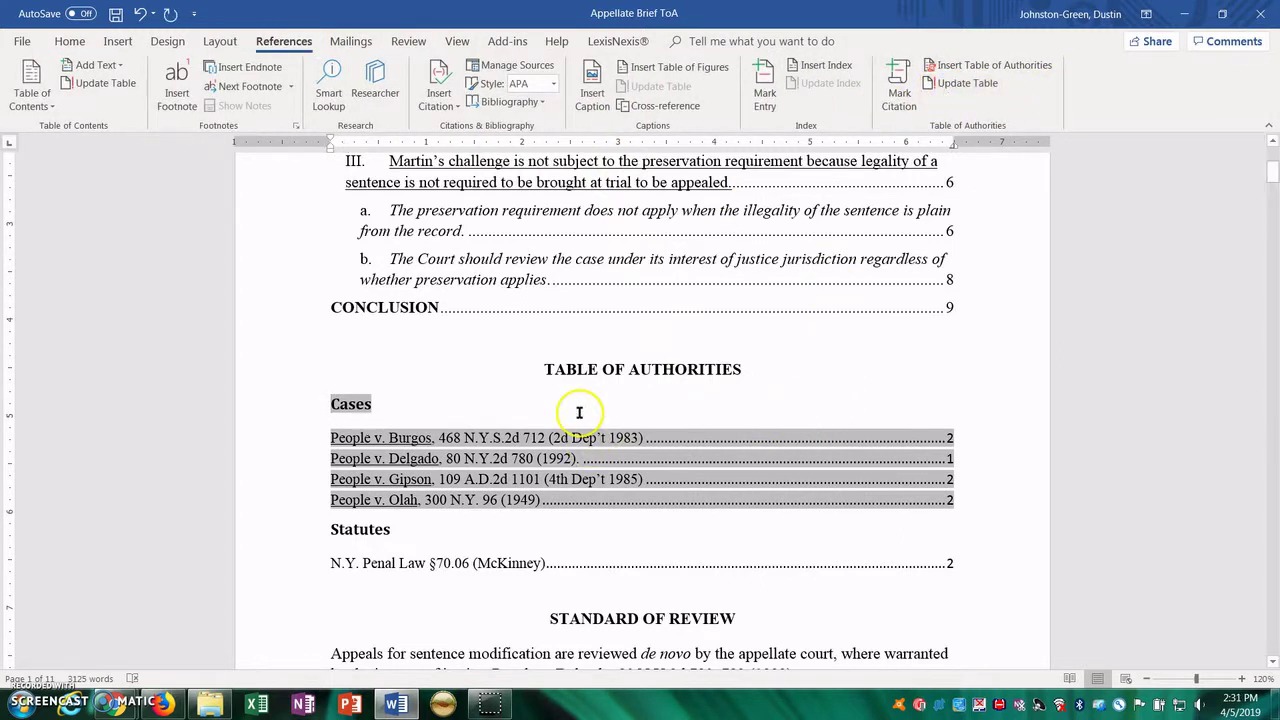
click(616, 502)
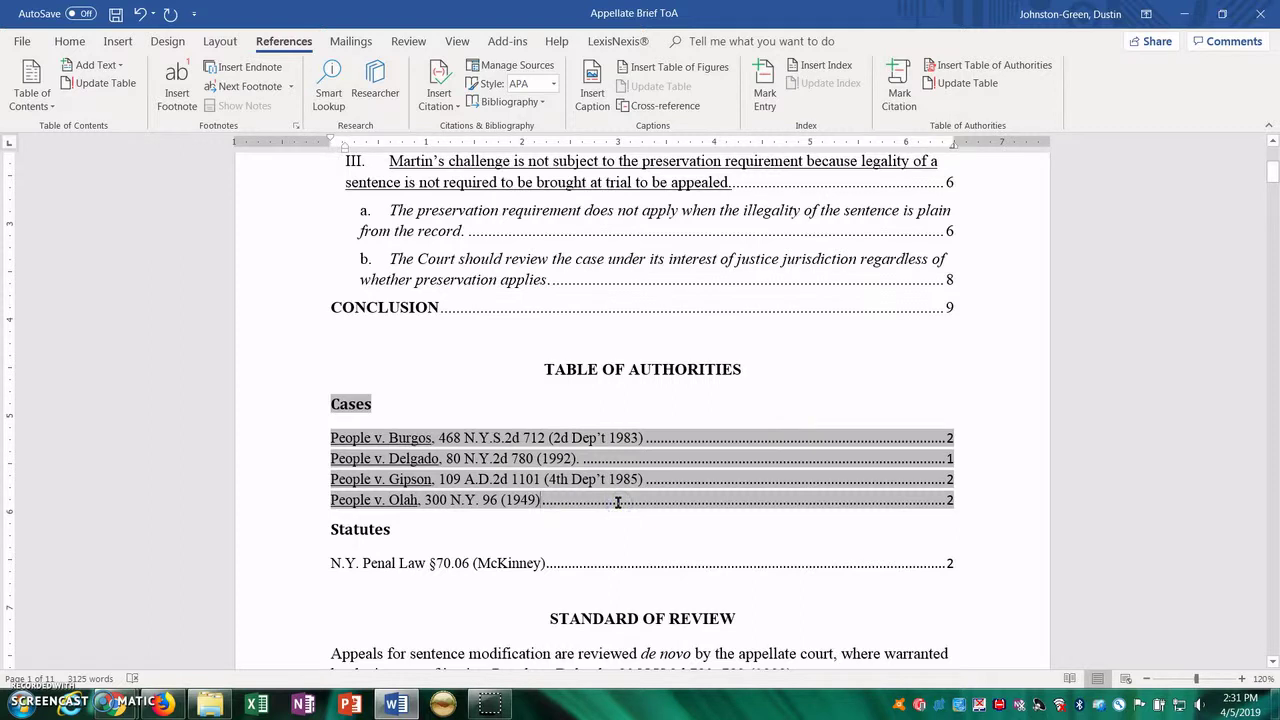